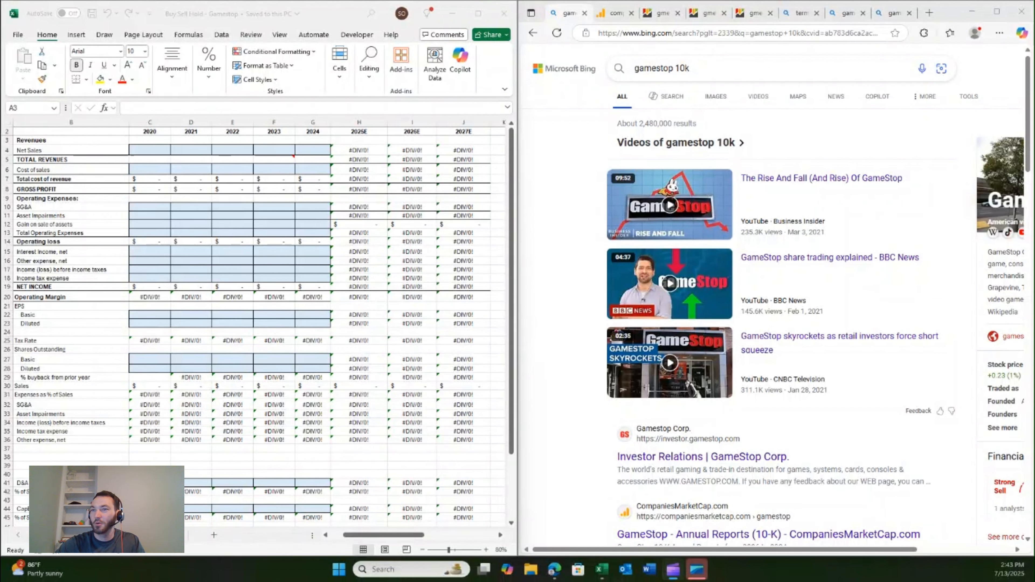
Look through the GameStop annual reports open in the browser, from the balance sheet to the older statements of operations
left_click(203, 279)
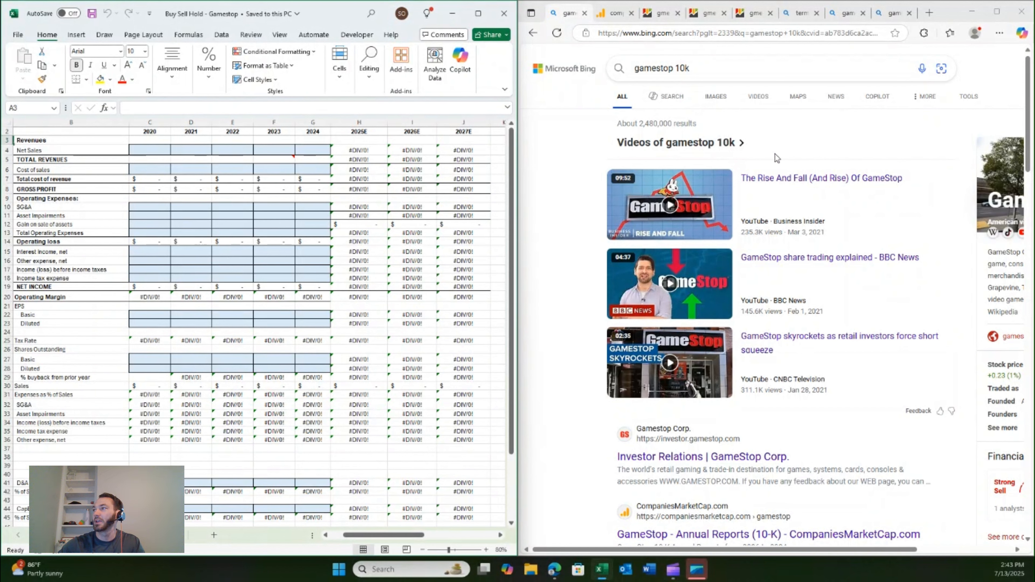
left_click(557, 165)
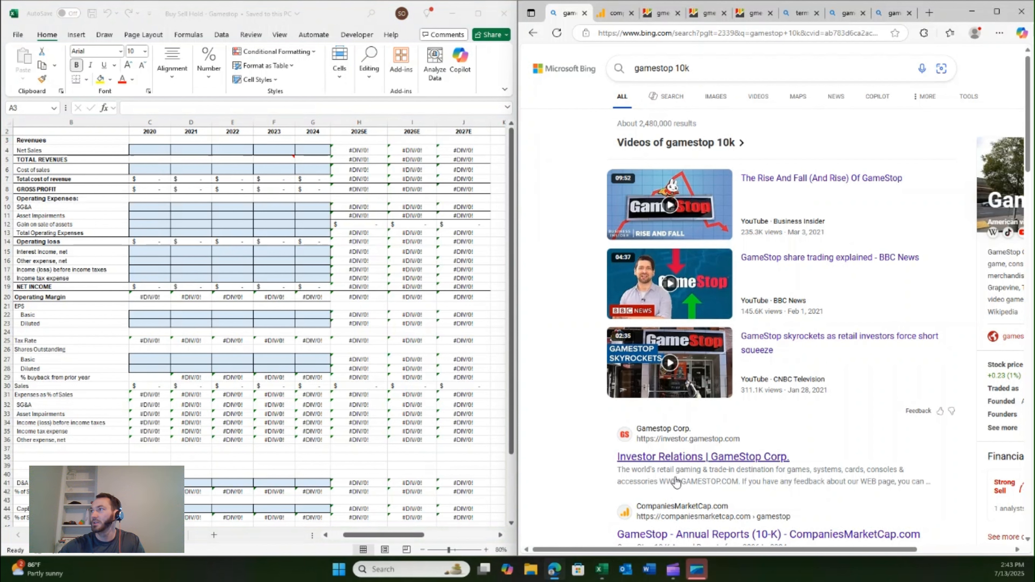
key("ctrl+Tab")
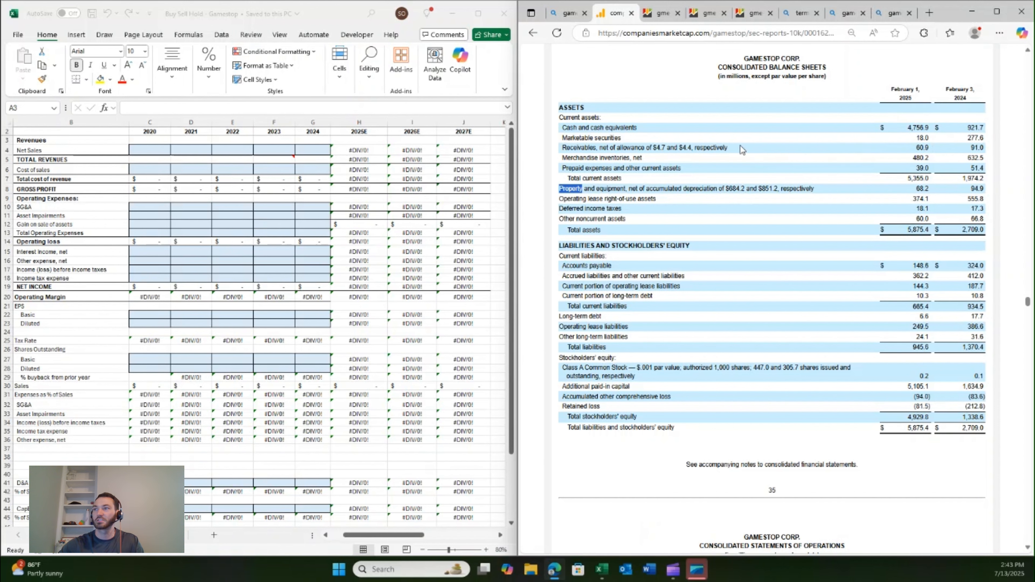
left_click(660, 13)
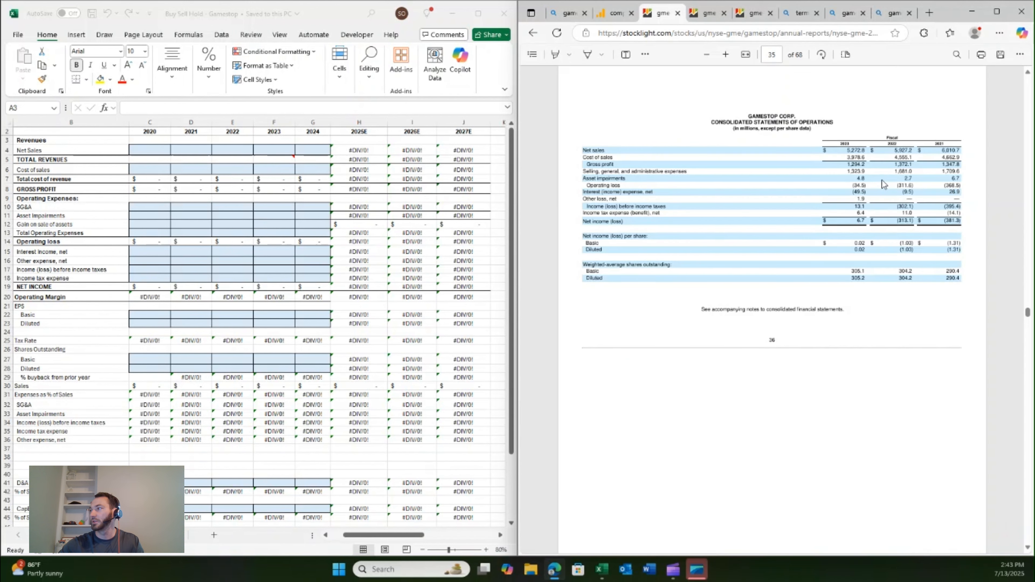
key("ctrl+Tab")
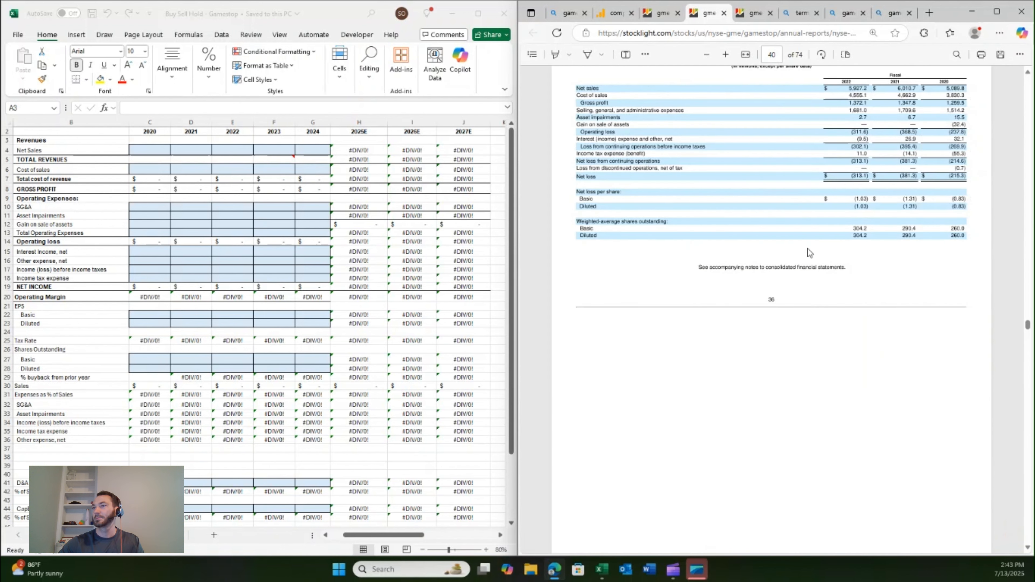
scroll(723, 301, "up", 2)
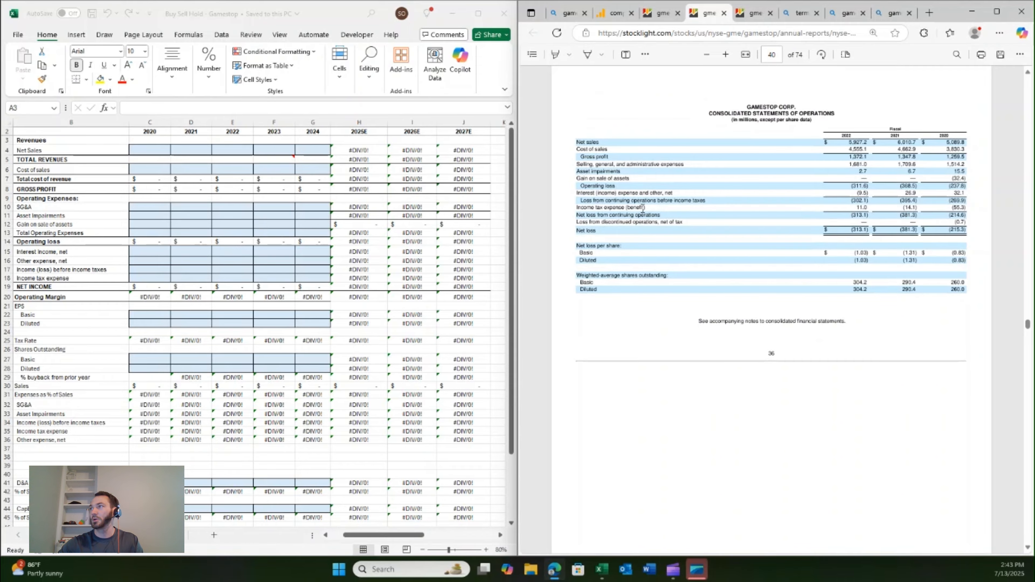
Return to the fiscal 2024 GameStop 10-K and review its consolidated statements of operations, starting from net sales
key("ctrl+shift+Tab")
key("ctrl+shift+Tab")
scroll(651, 208, "up", 10)
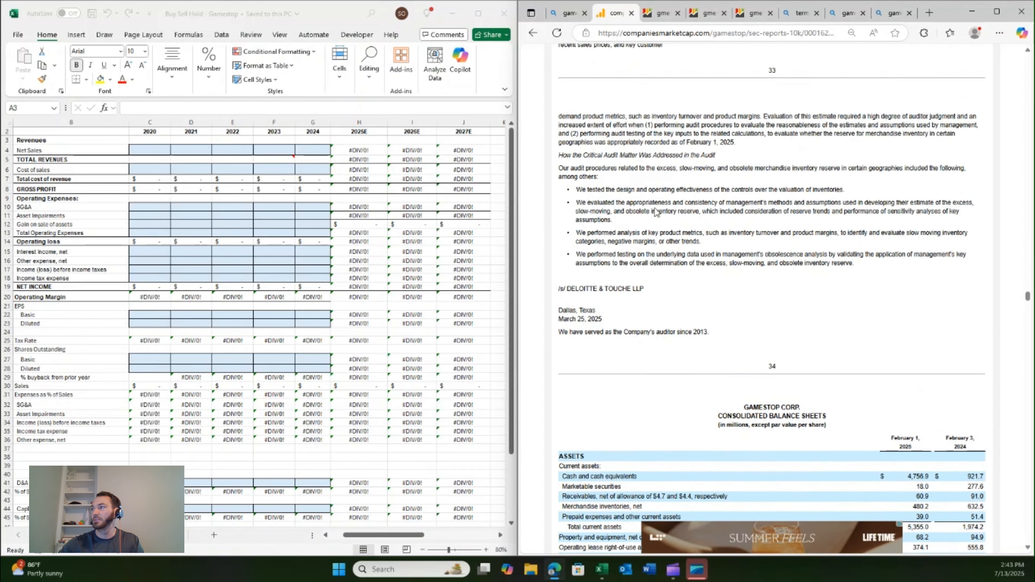
scroll(671, 208, "down", 20)
scroll(671, 207, "up", 3)
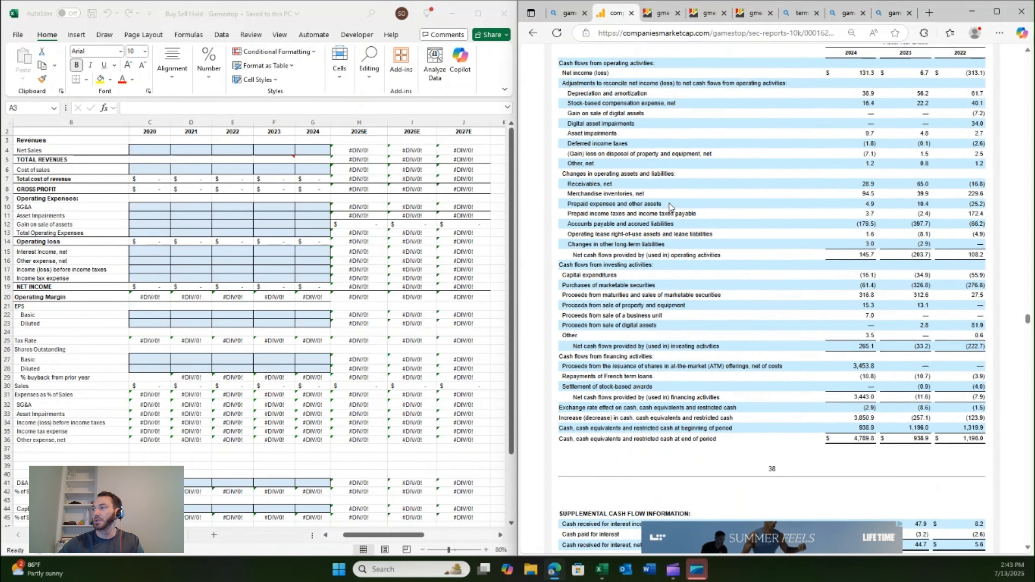
scroll(672, 207, "down", 12)
scroll(671, 200, "up", 15)
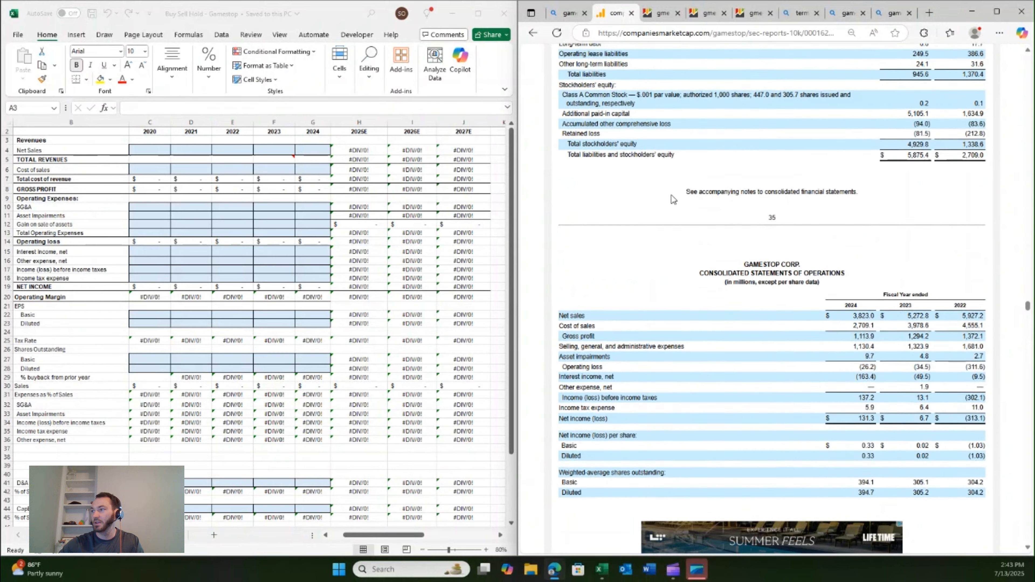
scroll(672, 195, "down", 3)
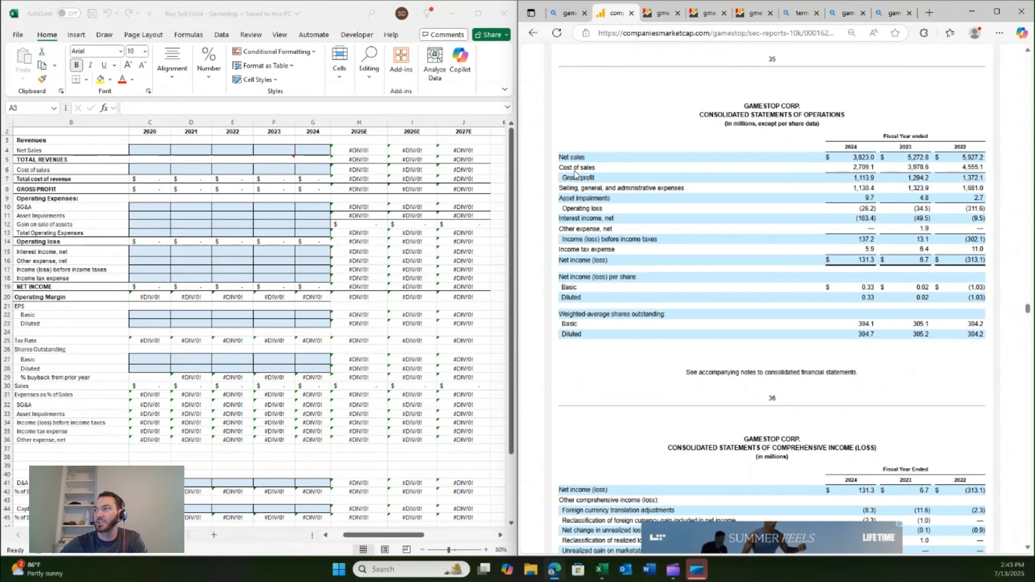
left_click_drag(585, 159, 541, 160)
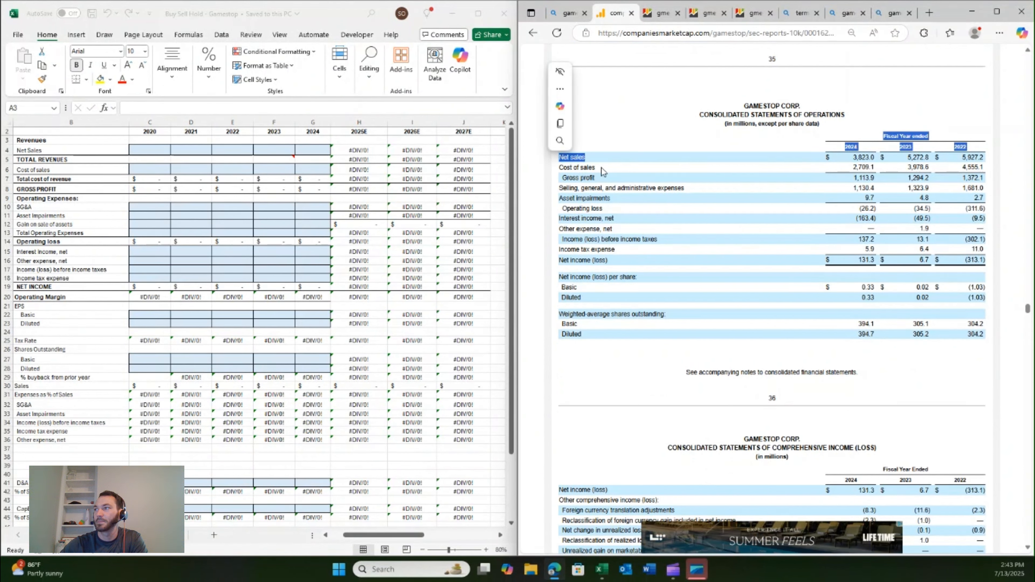
left_click(612, 175)
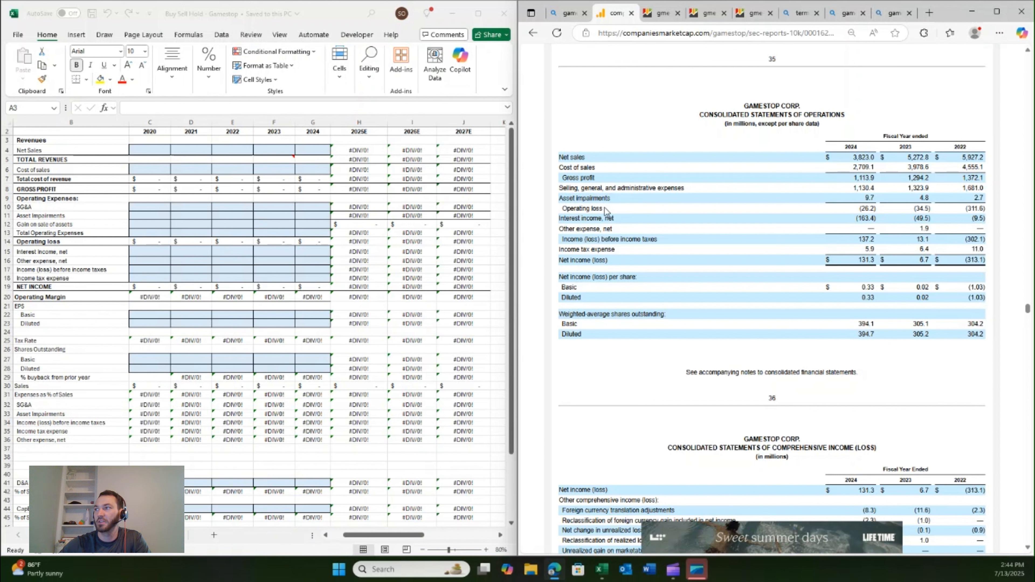
Compare the spreadsheet's line items, such as Gain on sale of assets and NET INCOME, with the filing's statement of operations
left_click(68, 224)
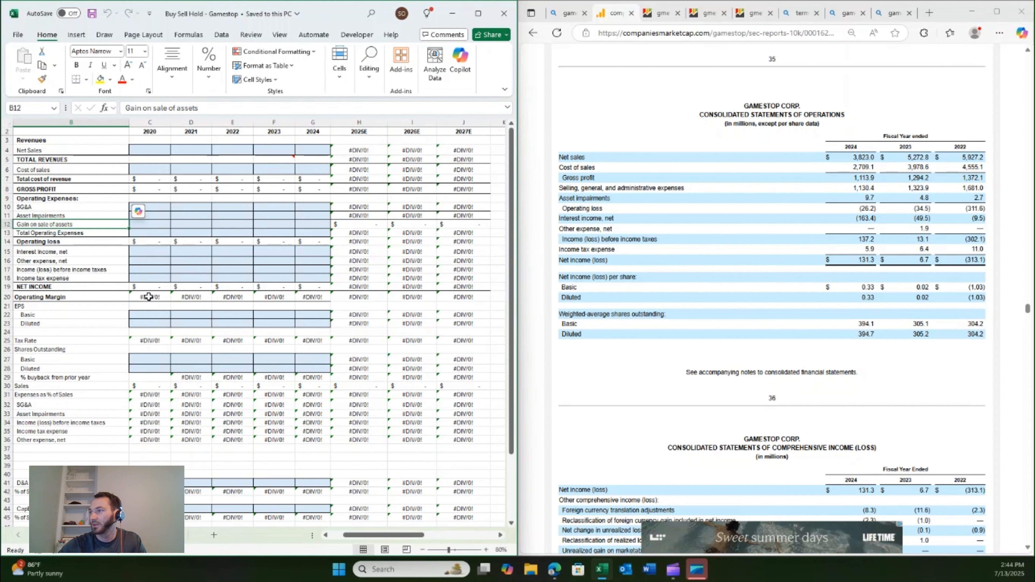
left_click(78, 286)
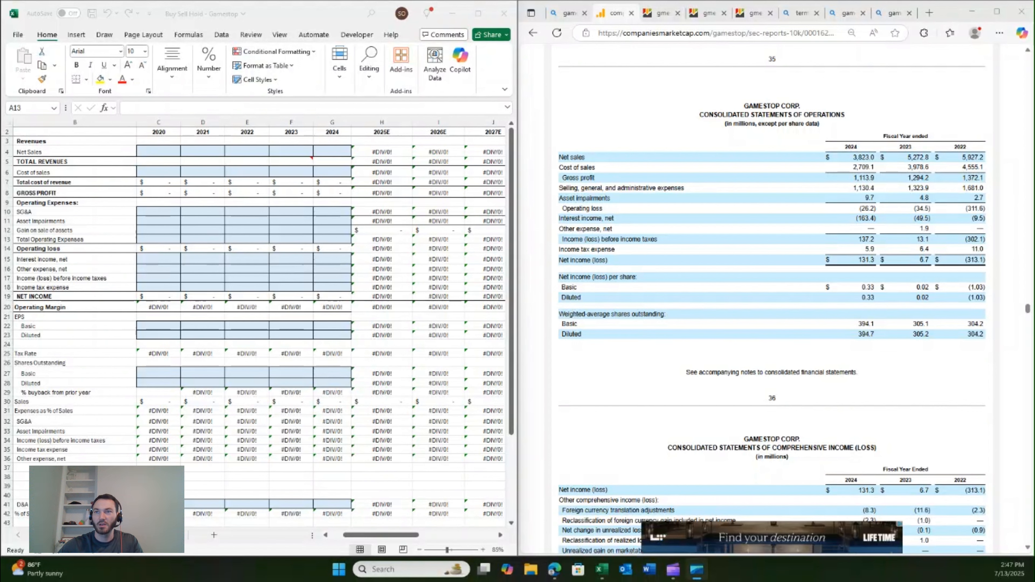
left_click(326, 248)
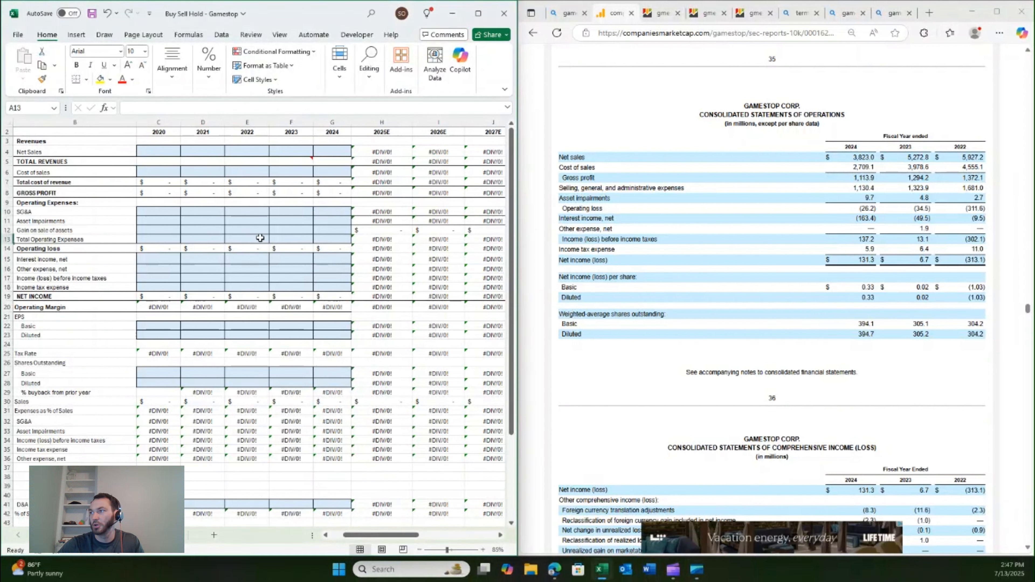
left_click(677, 263)
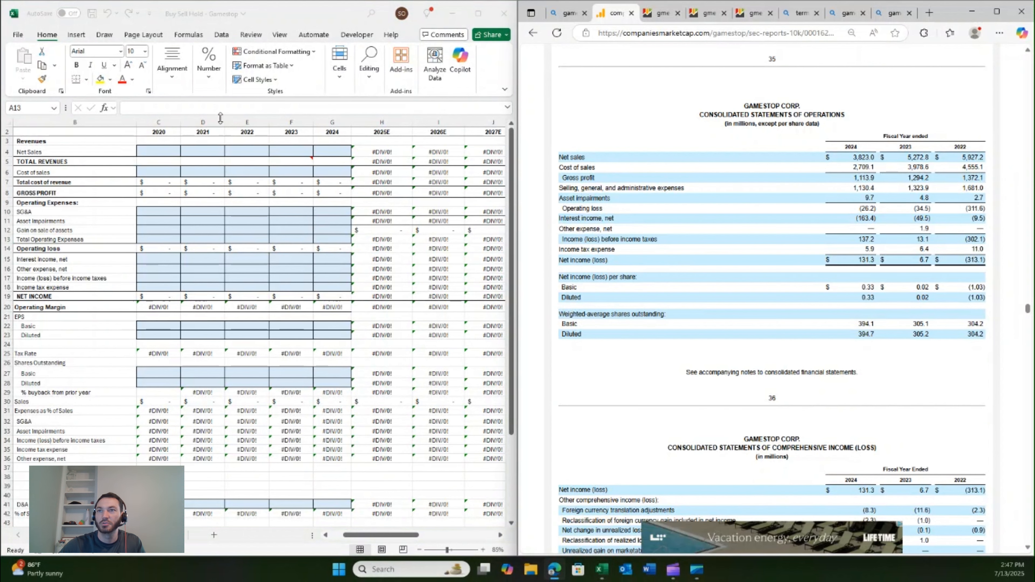
left_click(209, 178)
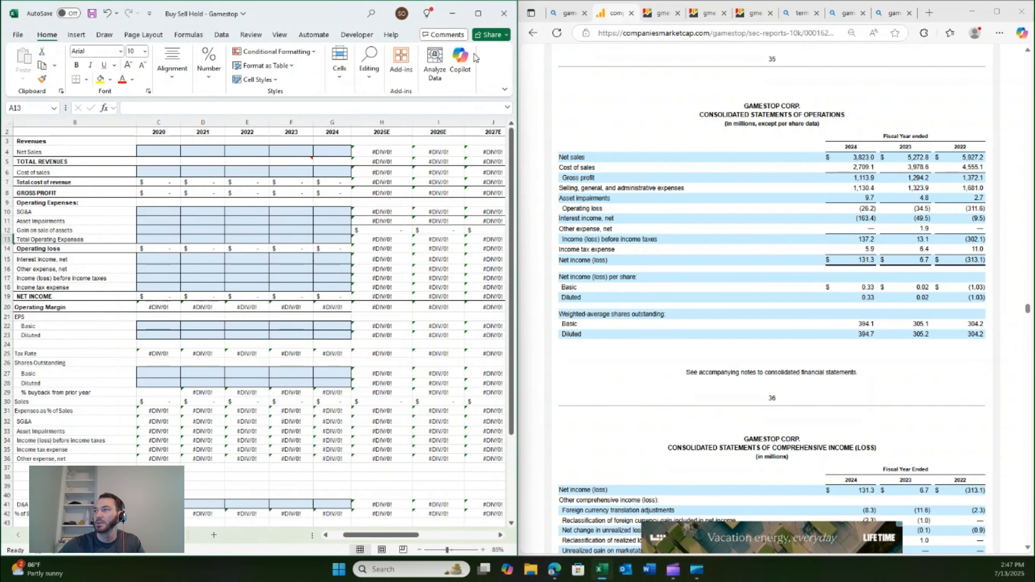
Maximize the workbook and populate the 2020–2024 income statement from the Financials data: Revenues, Cost of Revenues, Operating Income and Net Income
left_click(478, 14)
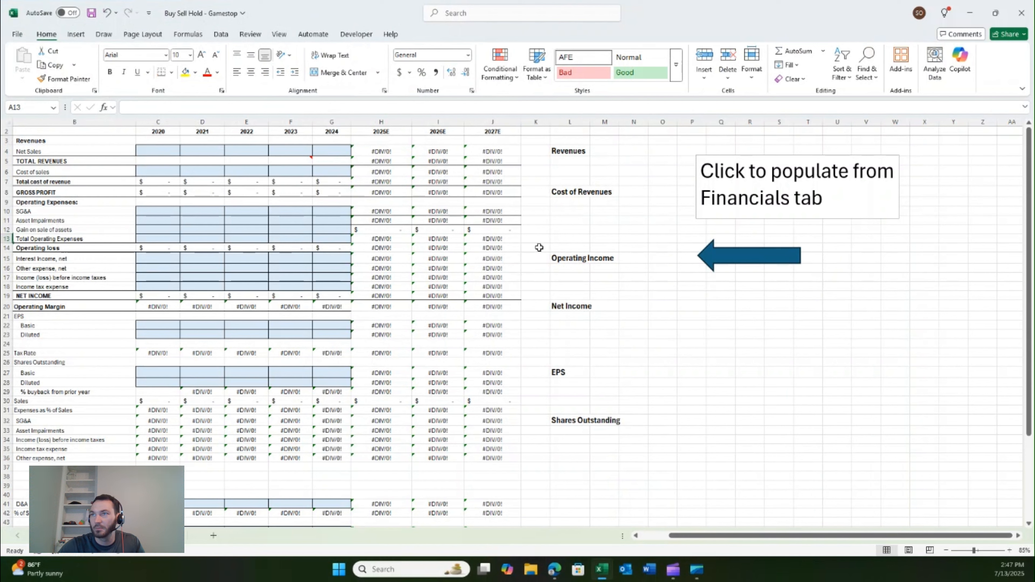
left_click(557, 149)
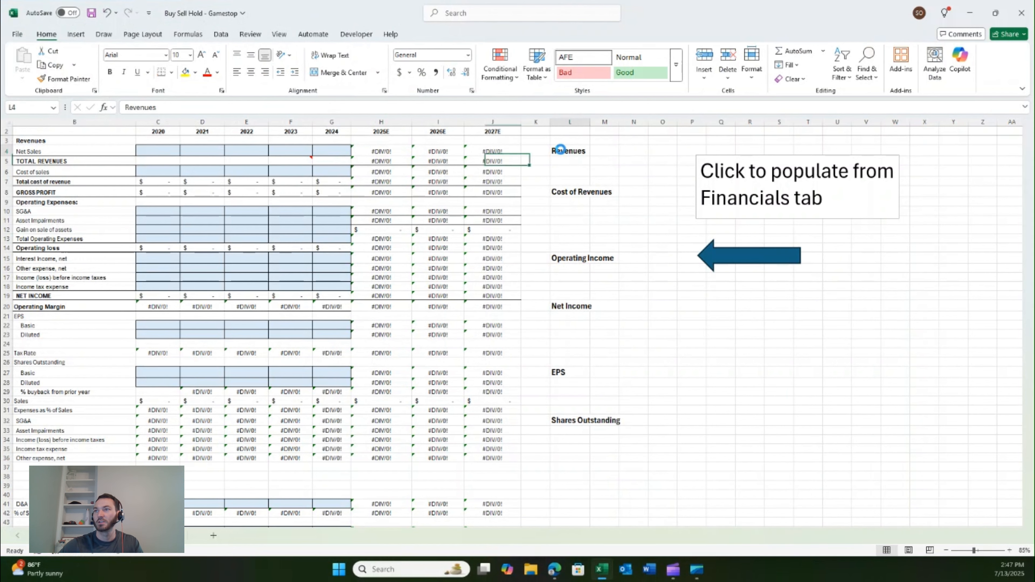
left_click(571, 192)
left_click(567, 258)
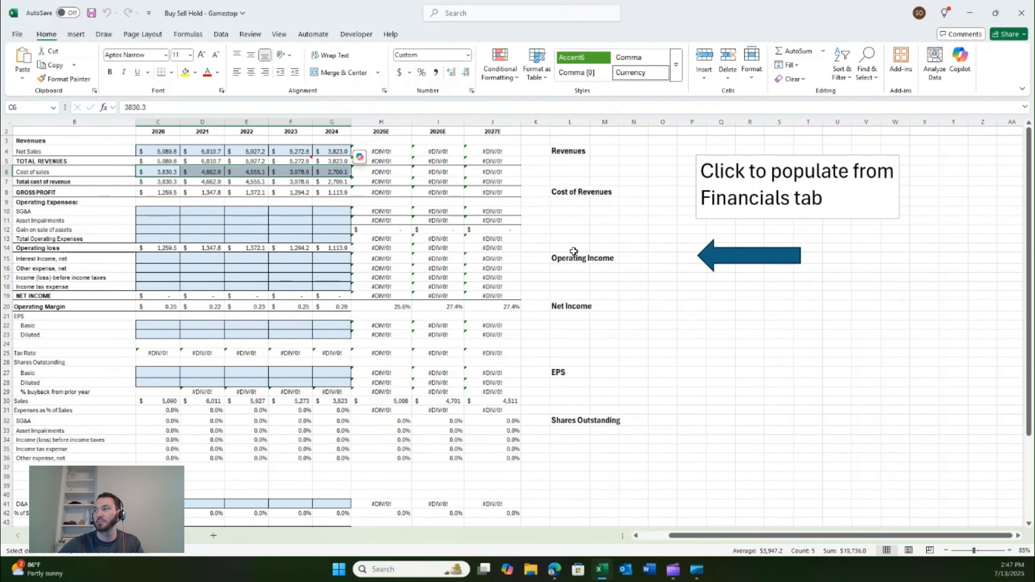
left_click(567, 310)
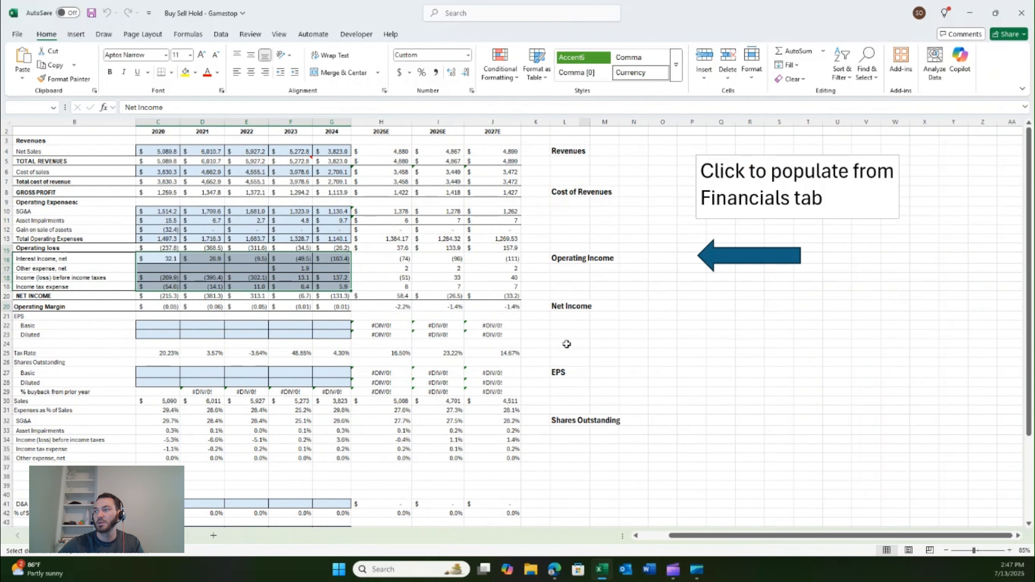
Populate the 2020–2024 EPS and Shares Outstanding rows, basic and diluted, from the Financials data
left_click(558, 374)
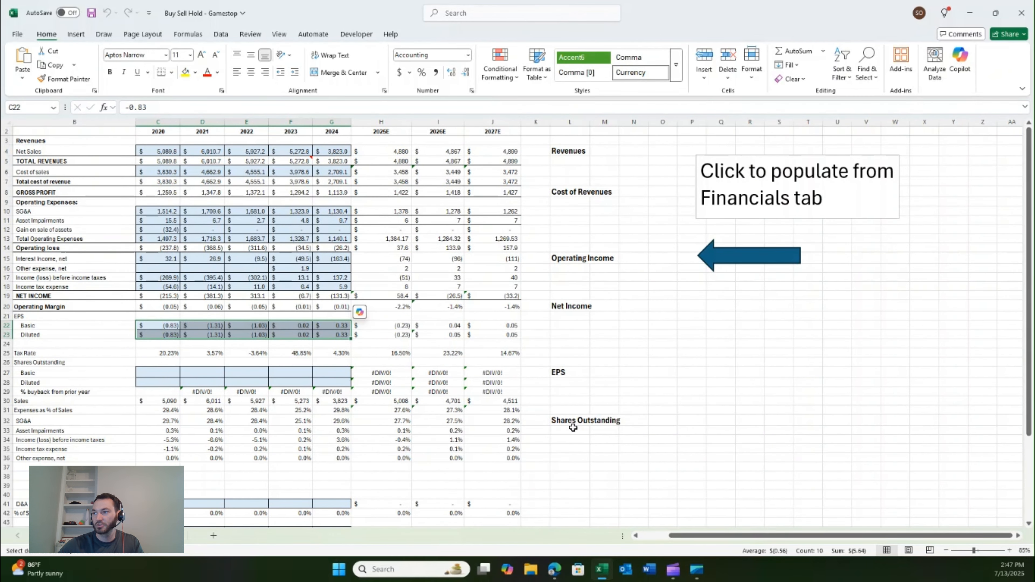
left_click(563, 421)
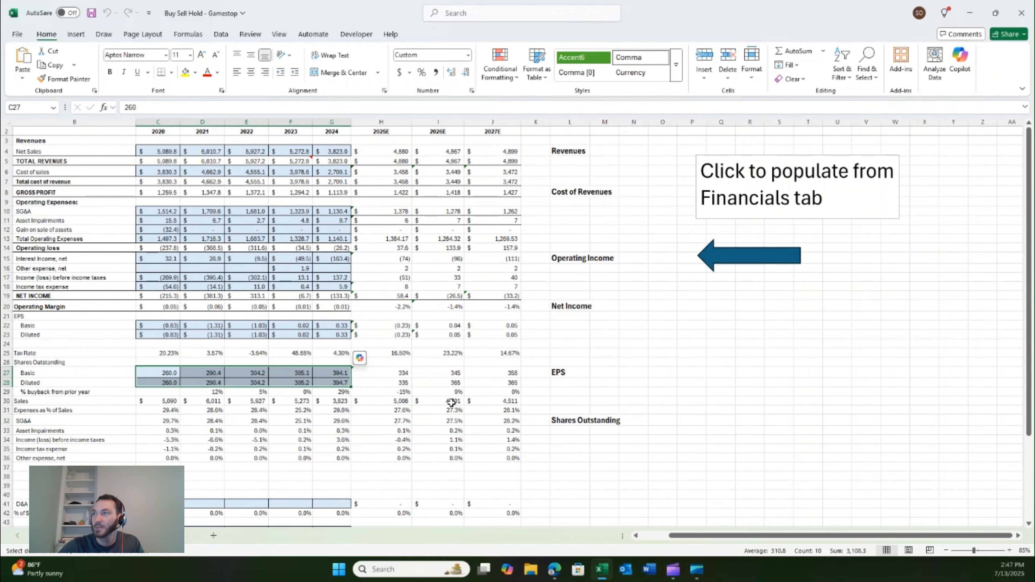
left_click(650, 149)
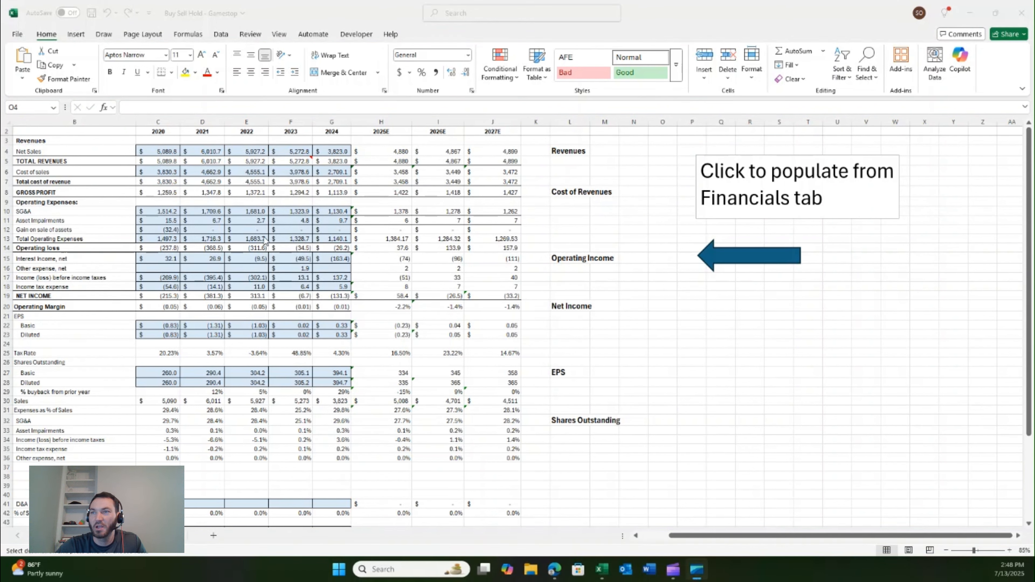
Inspect the NET INCOME formulas for 2022 and 2025E and the basic shares outstanding for 2024
left_click(265, 274)
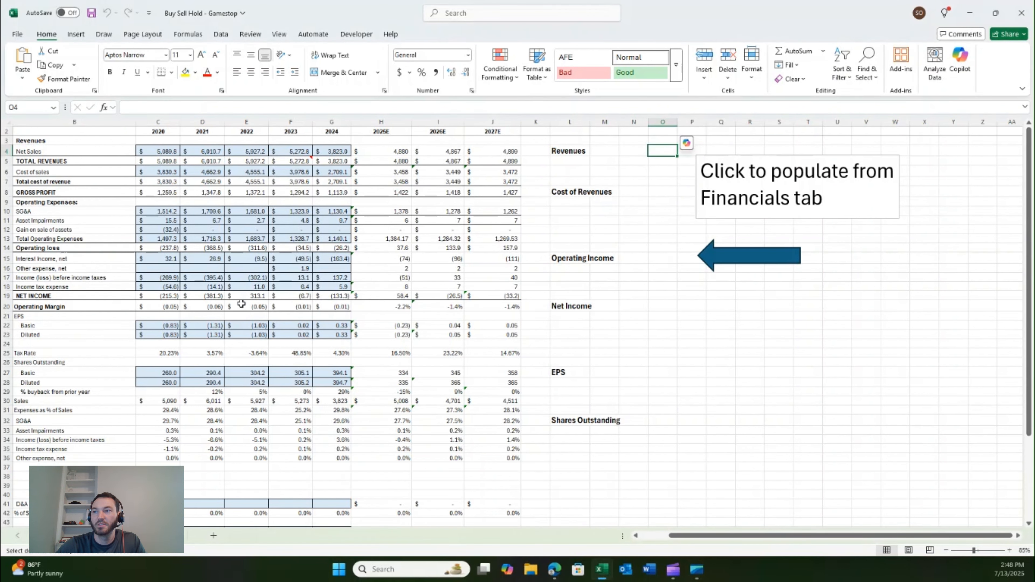
left_click(243, 297)
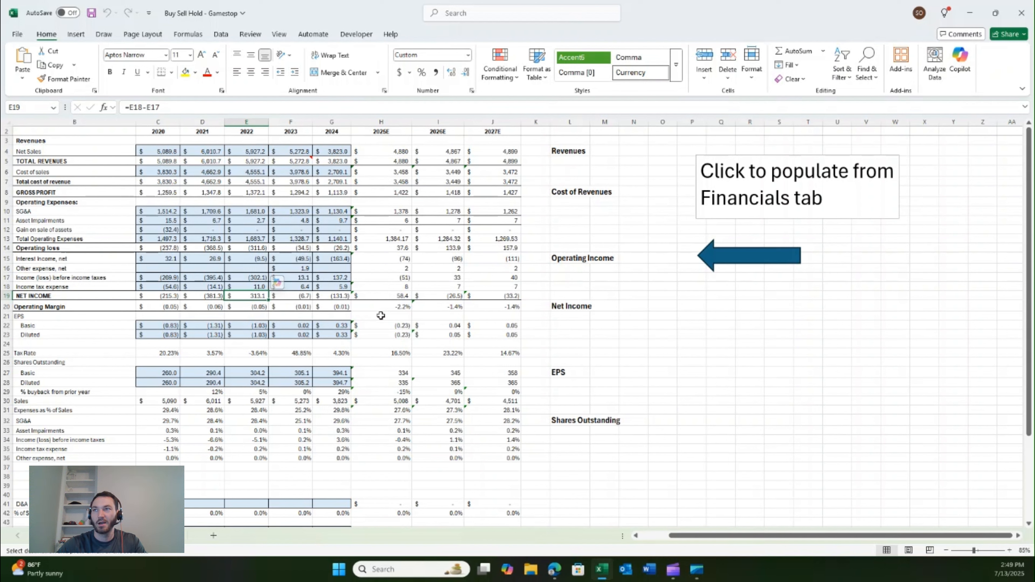
left_click(370, 298)
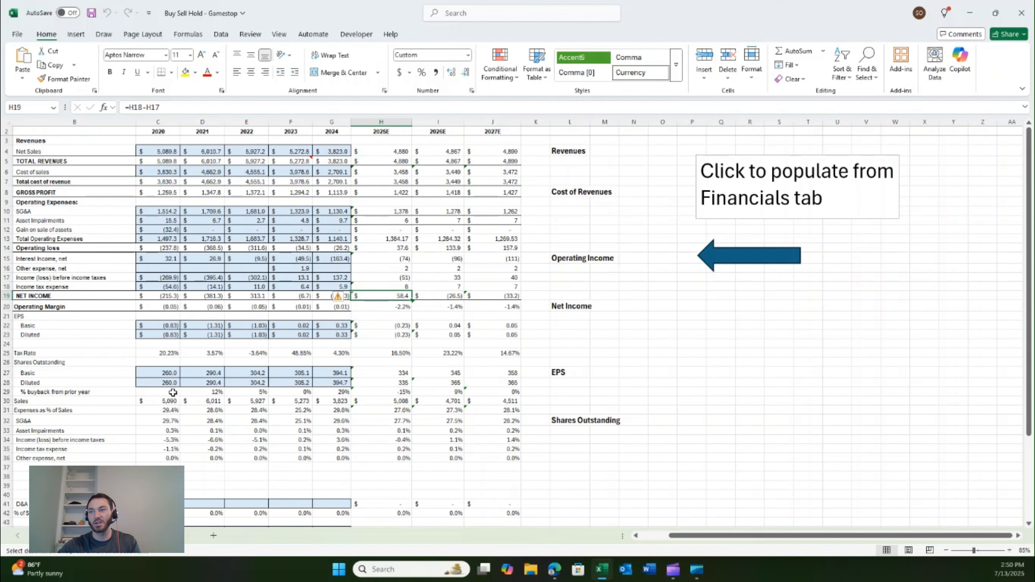
left_click(326, 372)
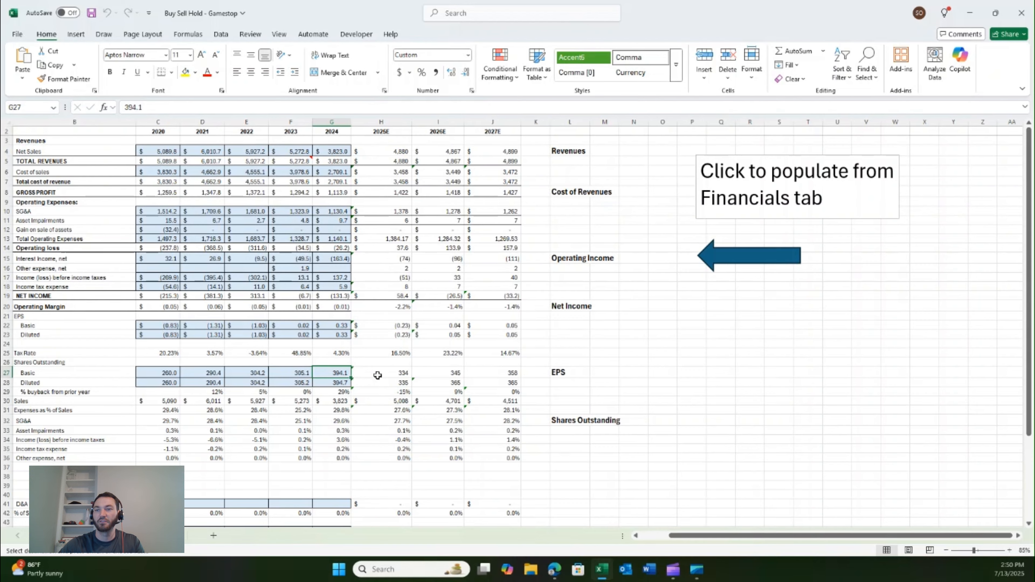
Populate the Percentage of Sales section with the 2020–2024 D&A, CapEx/PP&E, Receivables, Inventory and Payables figures
scroll(376, 375, "down", 1)
left_click(354, 271)
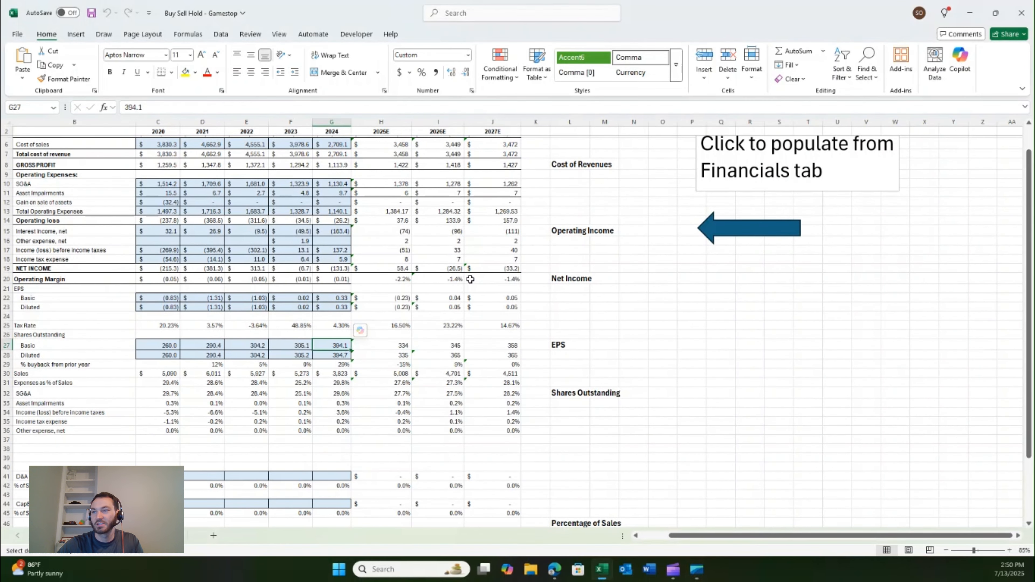
scroll(471, 279, "down", 5)
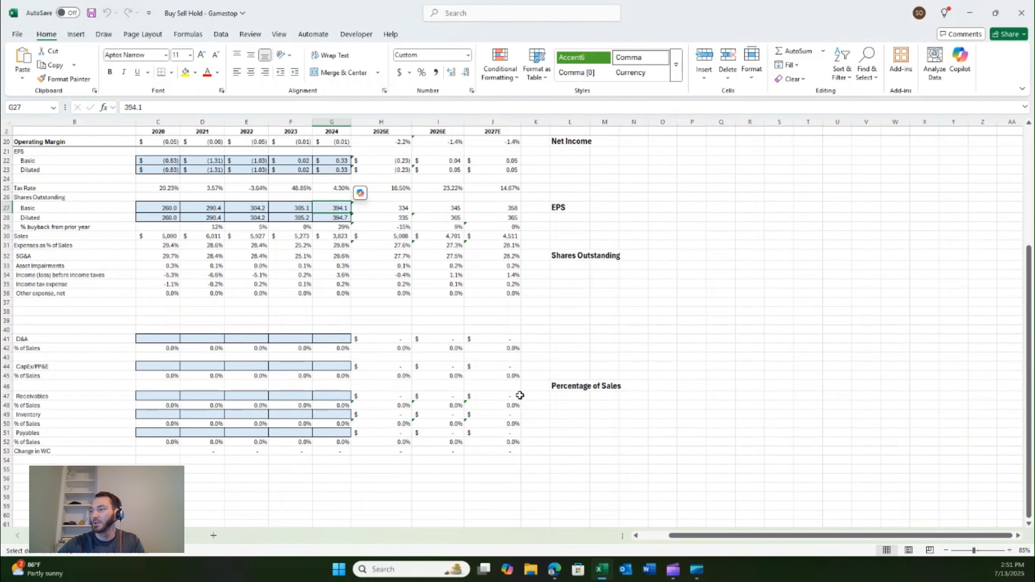
left_click(567, 386)
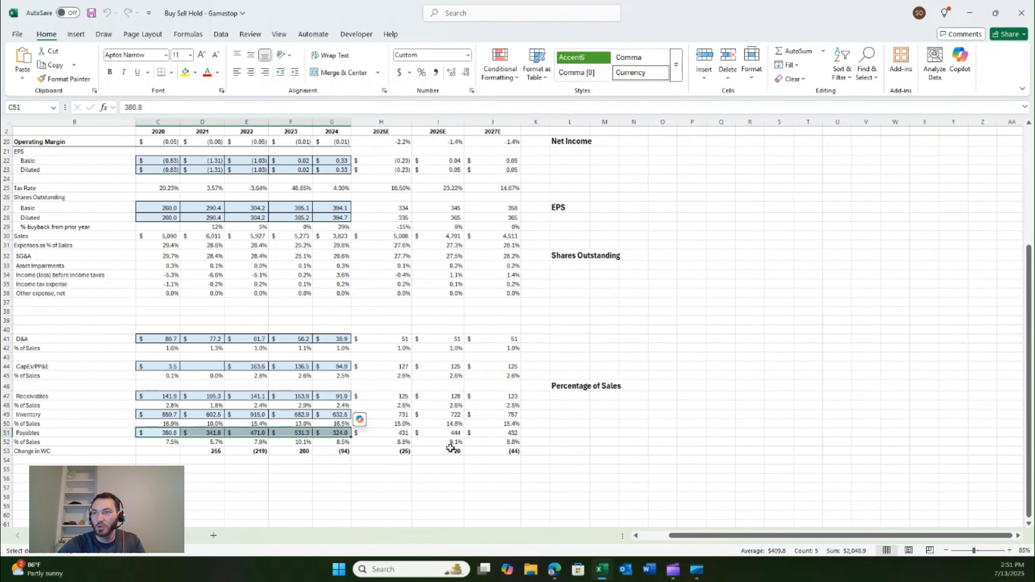
left_click(364, 460)
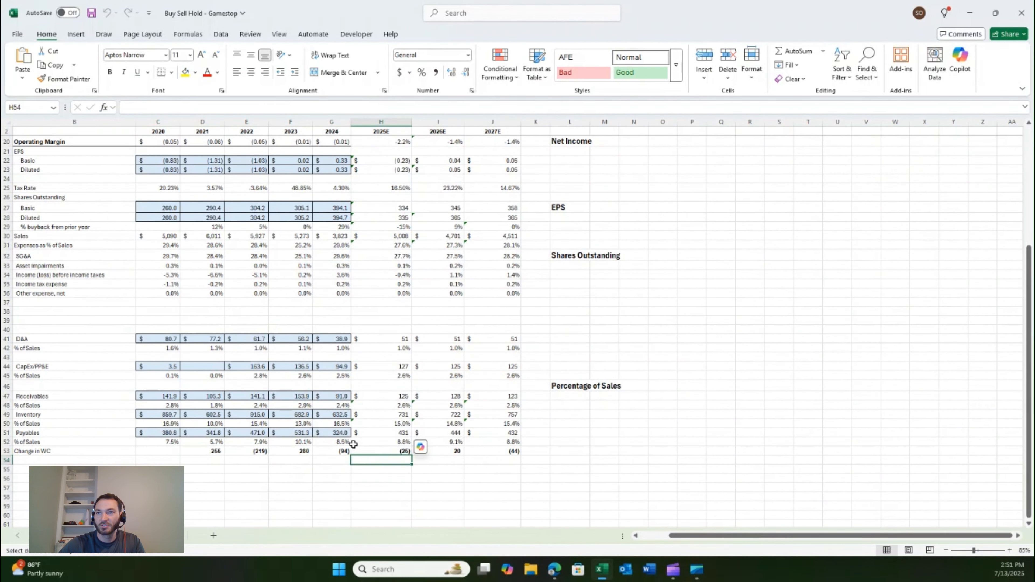
Examine the D&A, CapEx/PP&E and working capital rows up close, including the 2021 CapEx/PP&E cell
scroll(227, 441, "up", 1, "ctrl")
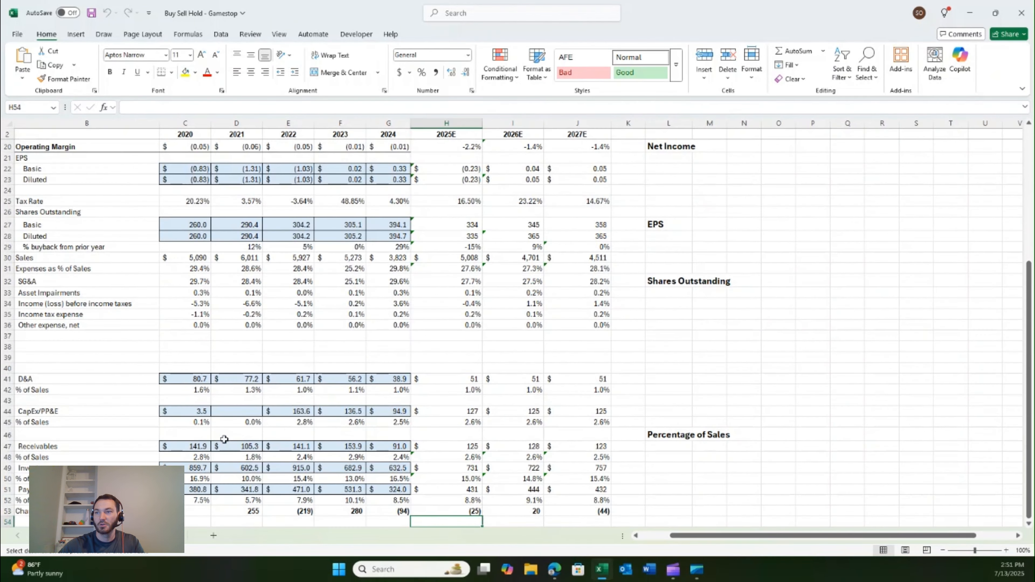
scroll(224, 439, "up", 1, "ctrl")
scroll(214, 383, "down", 4)
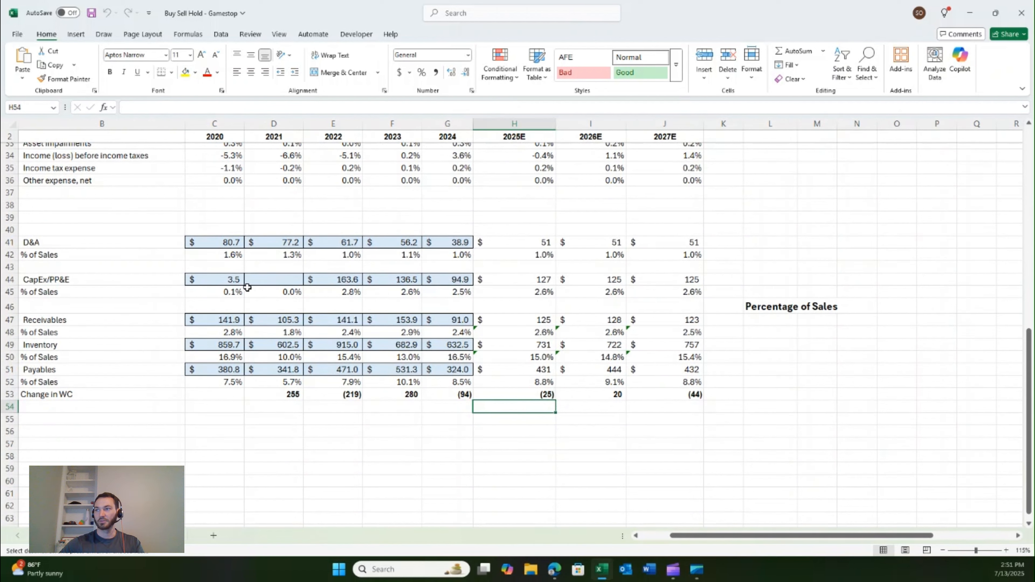
left_click(277, 283)
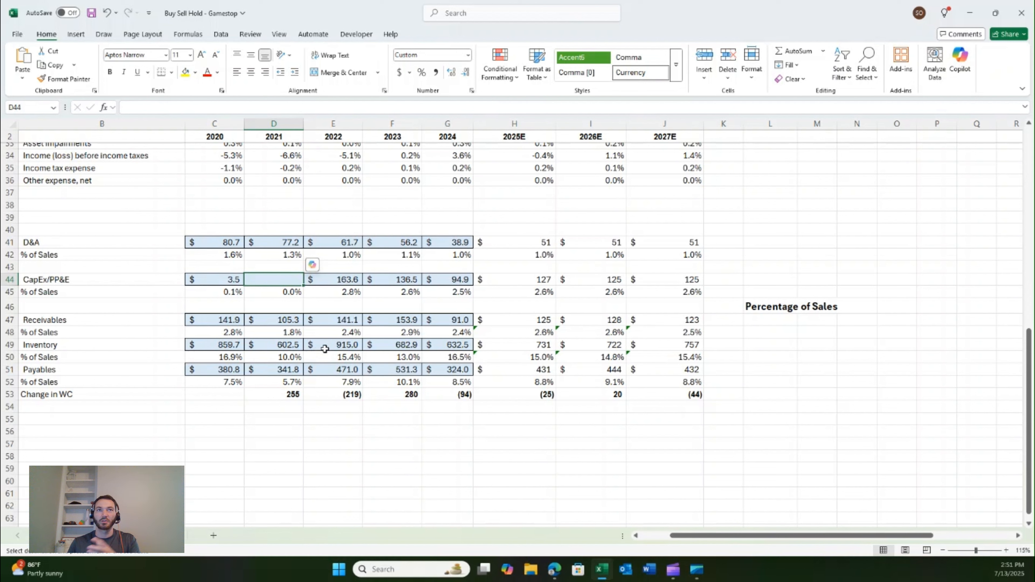
Review the 2020–2024 Inventory figures and the 2021 Change in WC cell
left_click(227, 350)
left_click(287, 356)
left_click(317, 349)
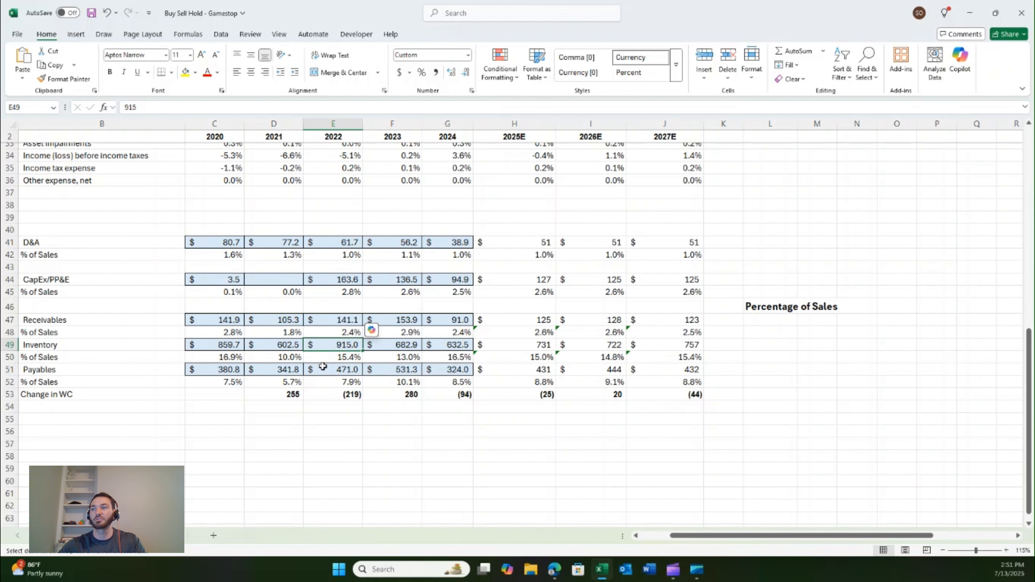
left_click(383, 347)
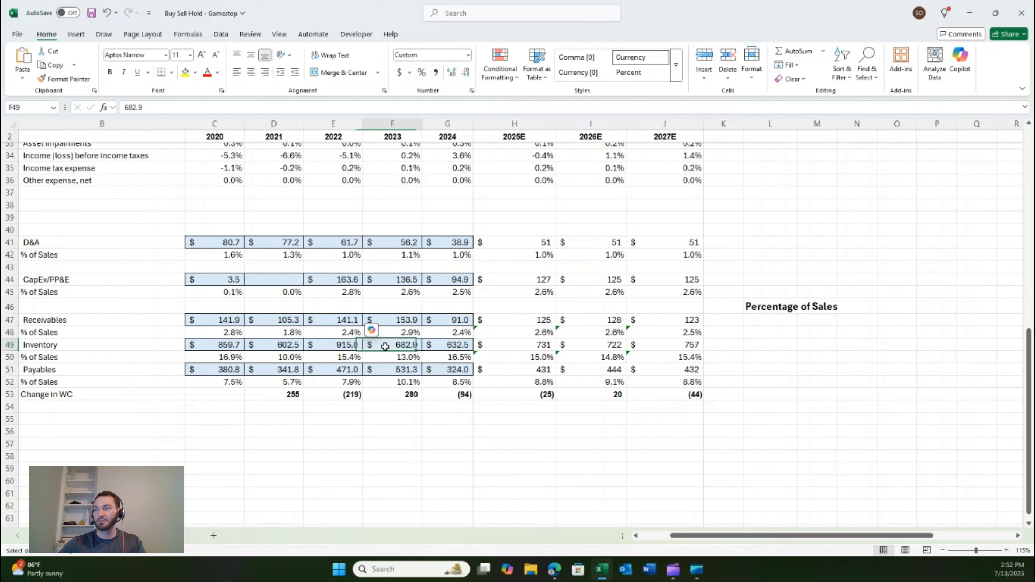
left_click(442, 350)
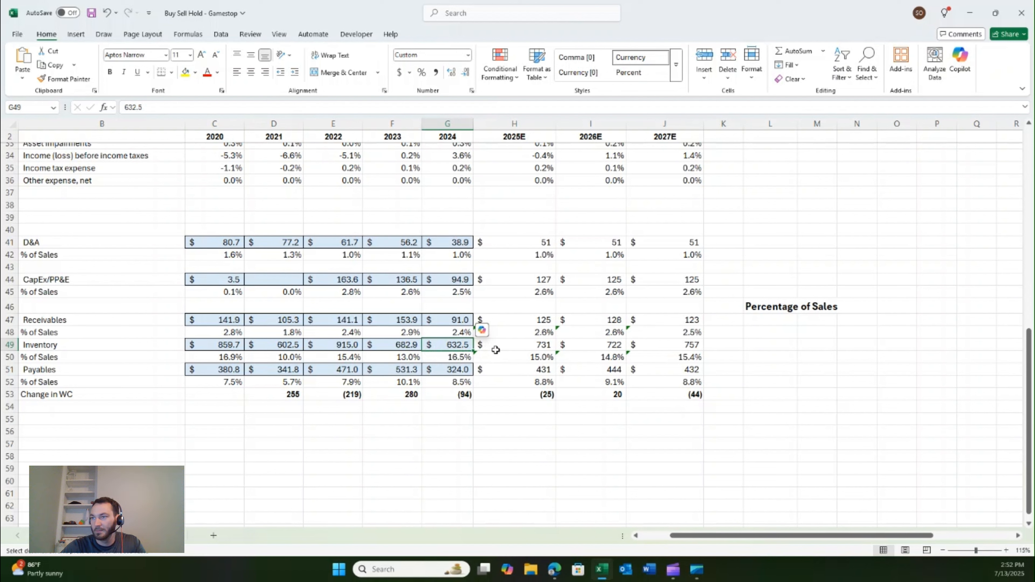
left_click(270, 398)
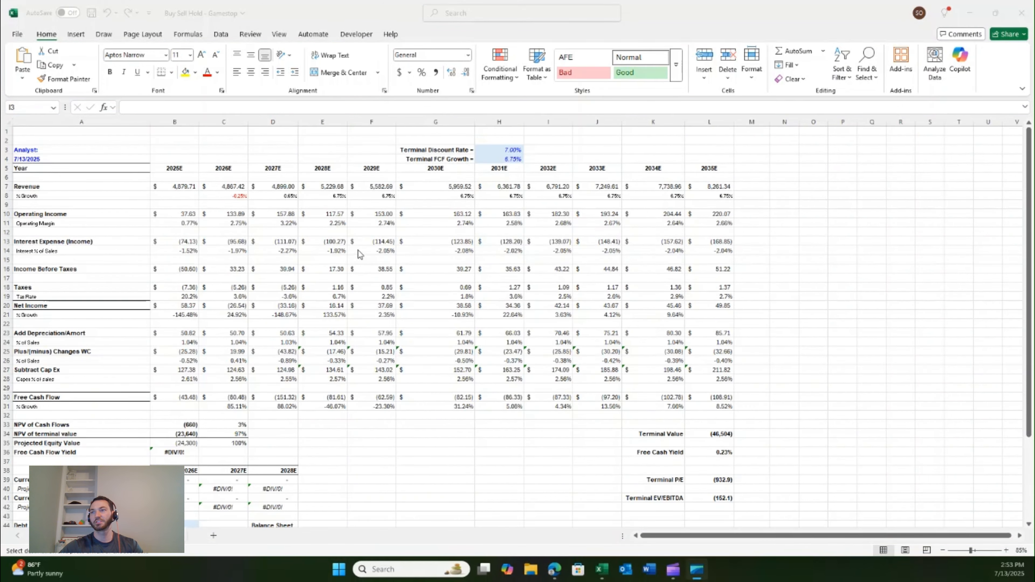
Review the DCF sheet's Terminal Discount Rate and Terminal FCF Growth assumptions and inspect the 2028E revenue growth formula
left_click(421, 173)
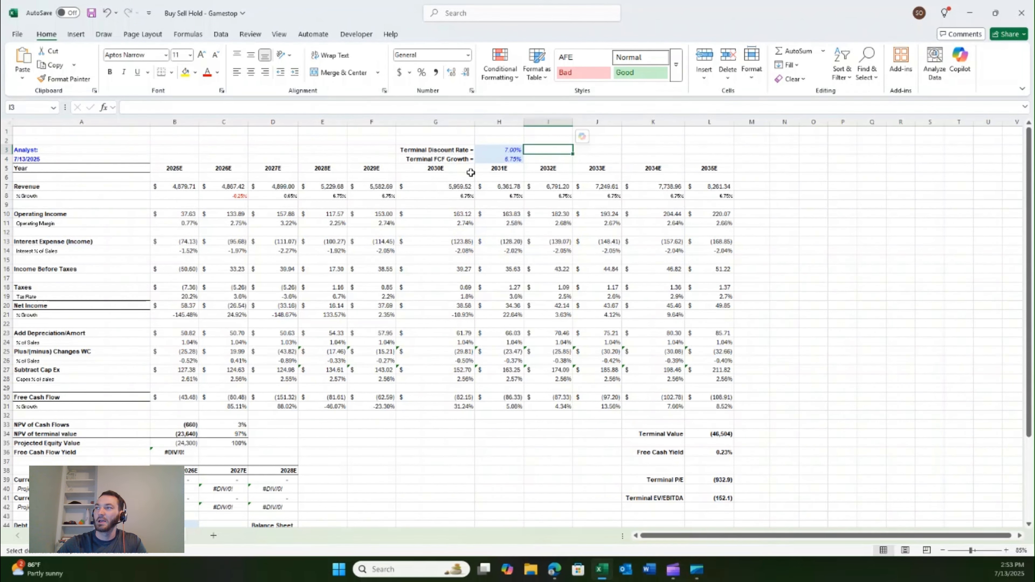
left_click(547, 159)
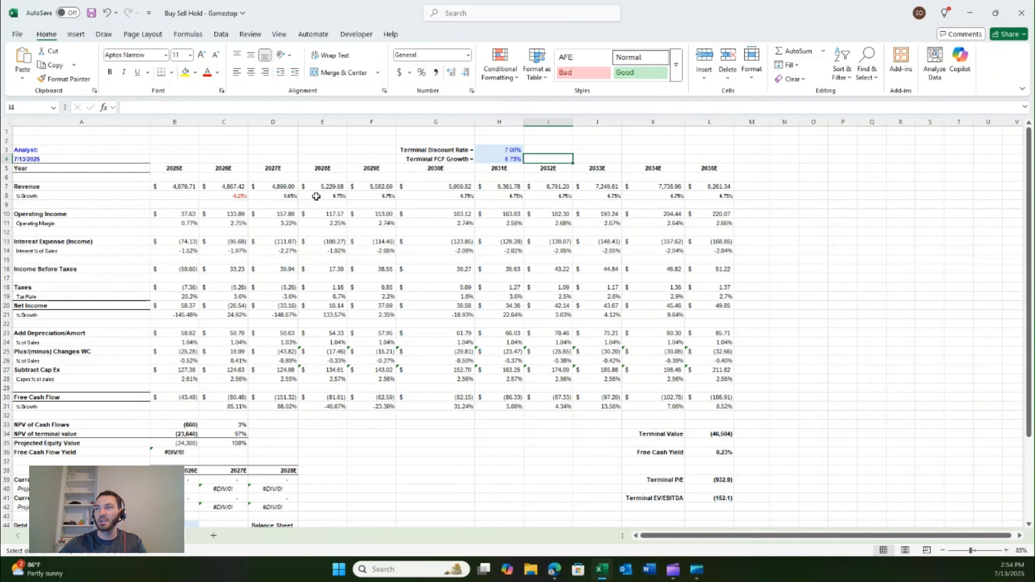
left_click(325, 197)
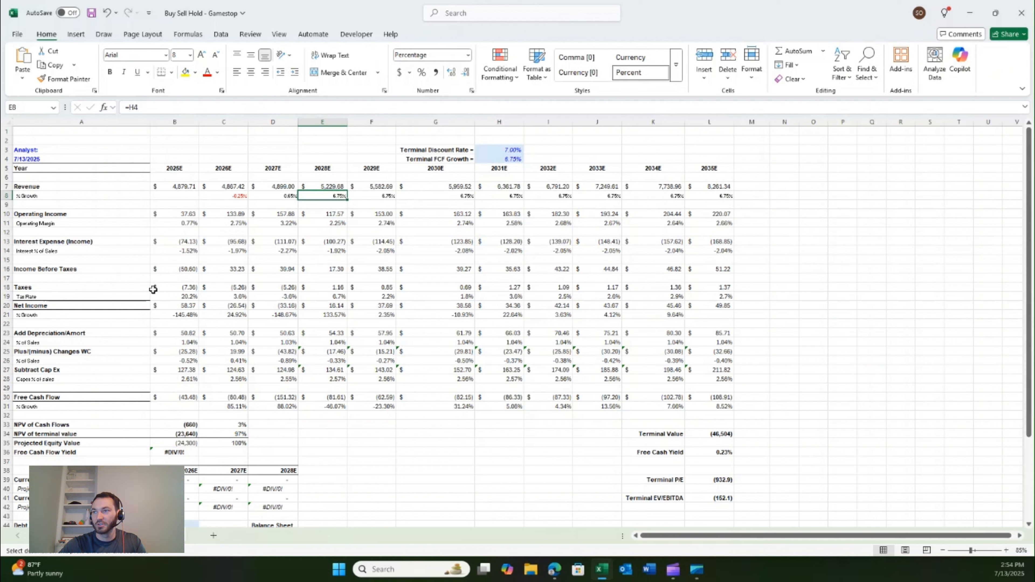
Inspect the 2025E tax rate and the 2025E–2027E Net Income links to the Financials sheet
left_click(179, 295)
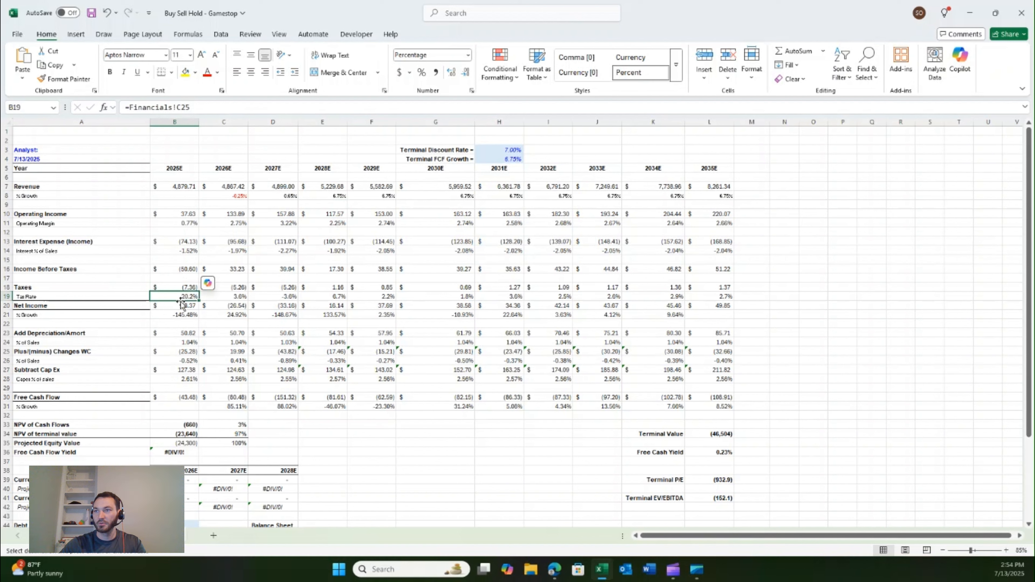
left_click(139, 288)
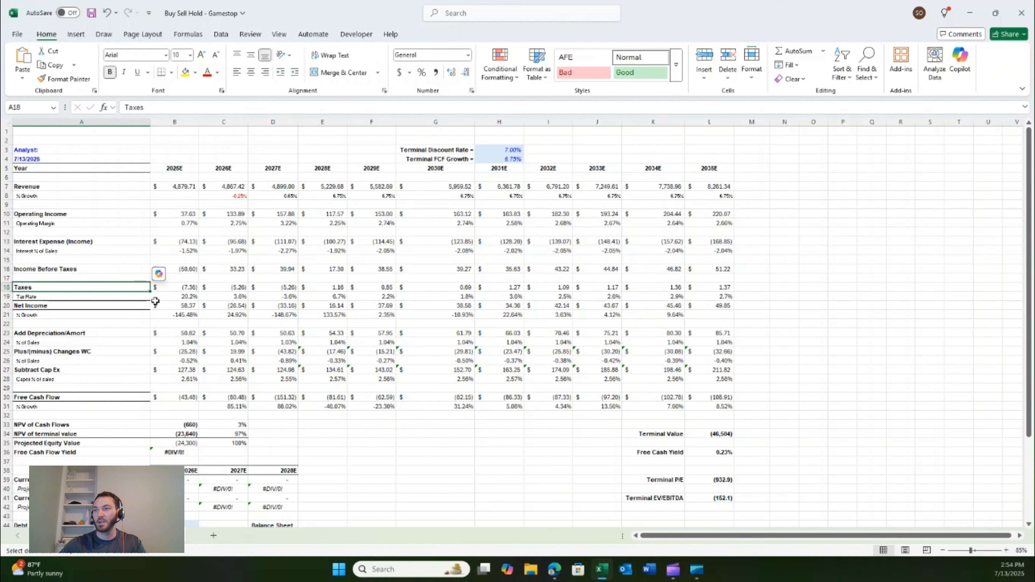
left_click(181, 307)
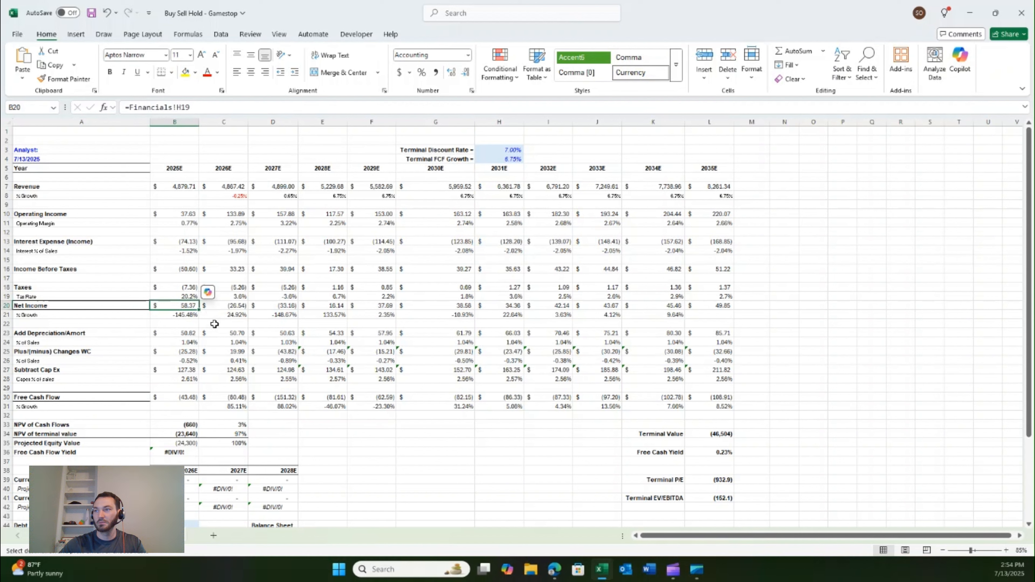
left_click(230, 309)
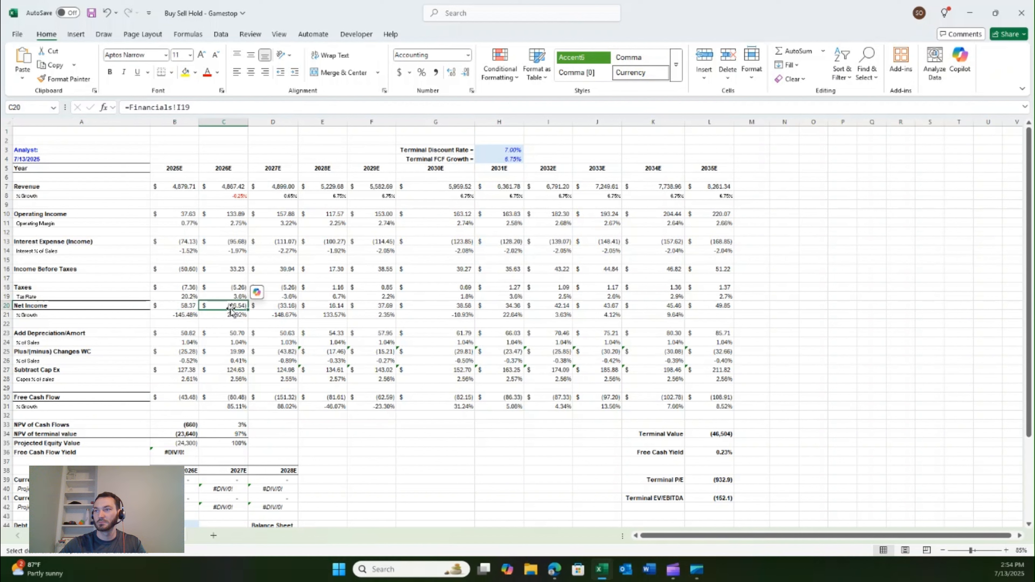
left_click(280, 308)
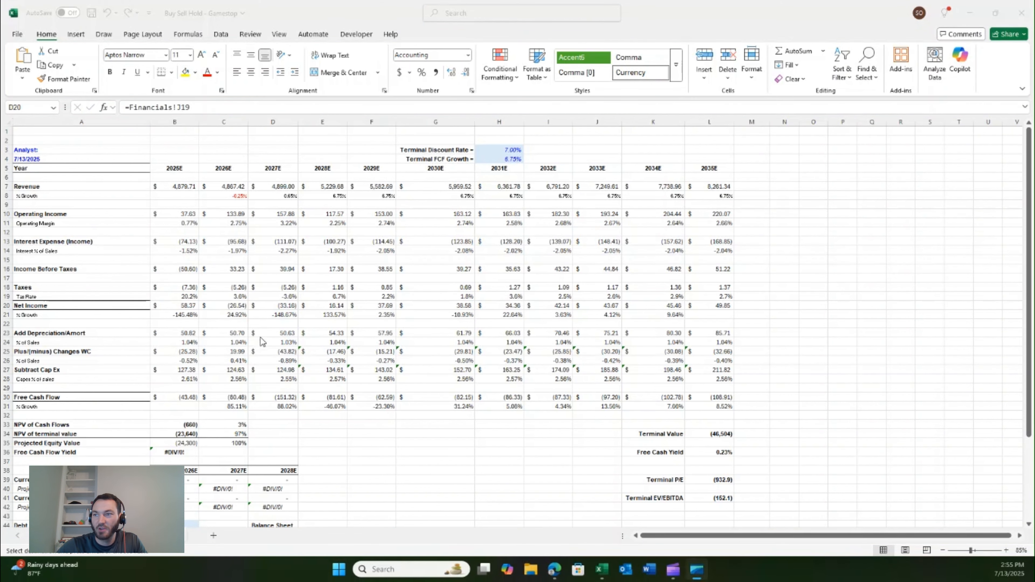
Trace the Free Cash Flow formulas for 2025E through 2029E back to net income, depreciation, working capital changes and CapEx
scroll(322, 310, "down", 1)
scroll(326, 310, "down", 1)
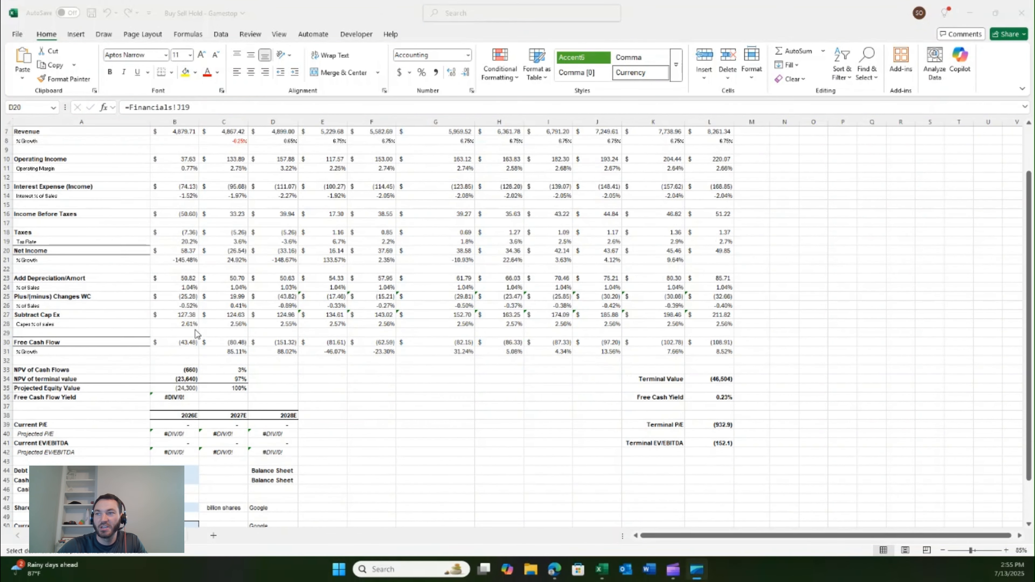
left_click(172, 344)
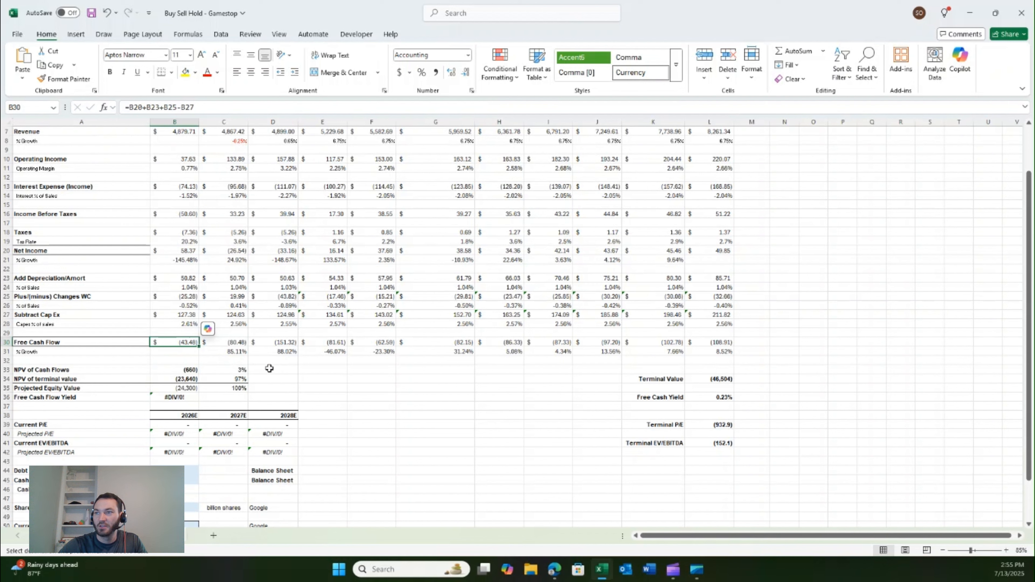
key("F2")
key("Escape")
left_click(239, 345)
key("F2")
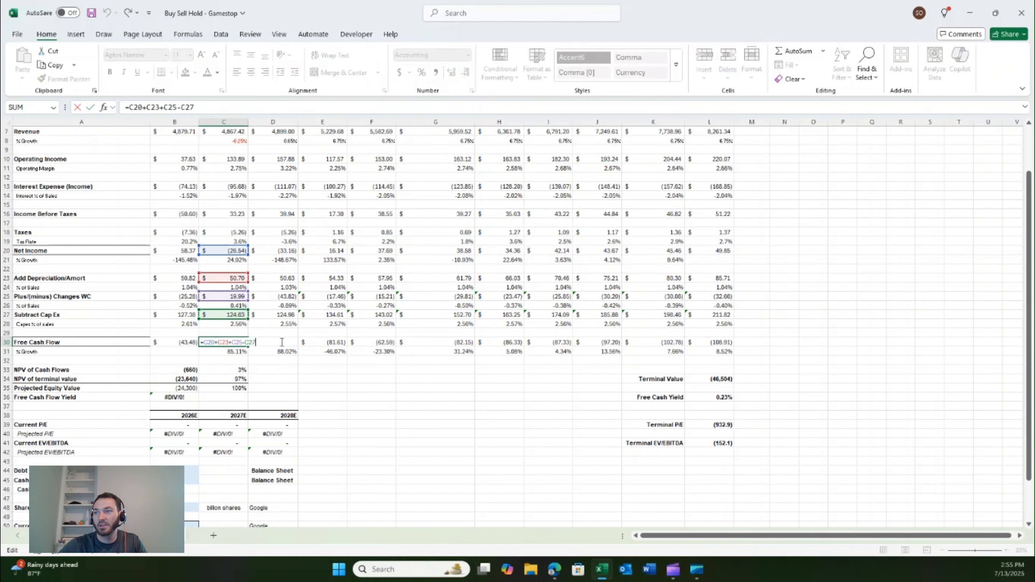
key("Escape")
key("Right")
key("F2")
key("Escape")
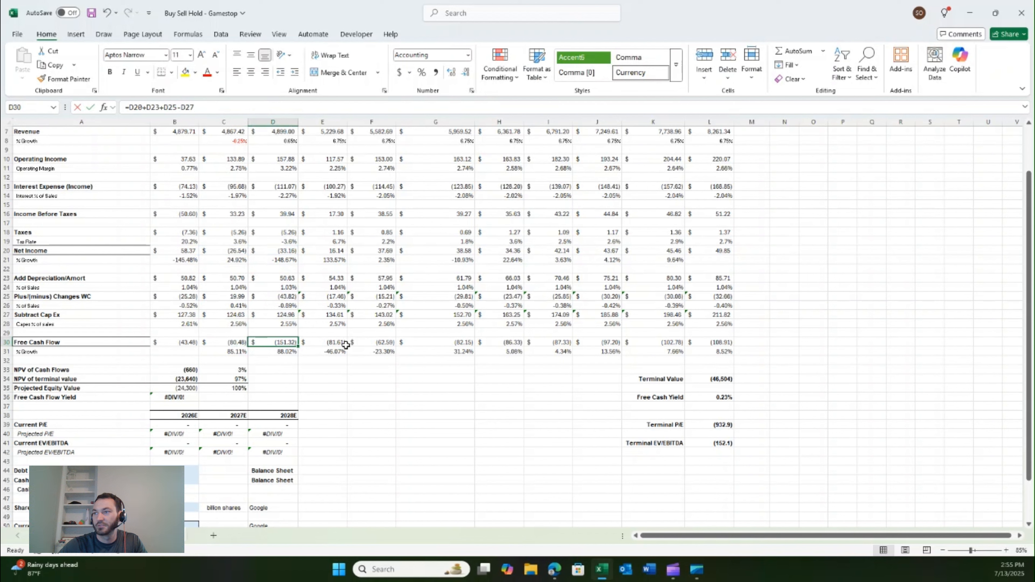
key("F2")
key("Escape")
key("Right")
key("F2")
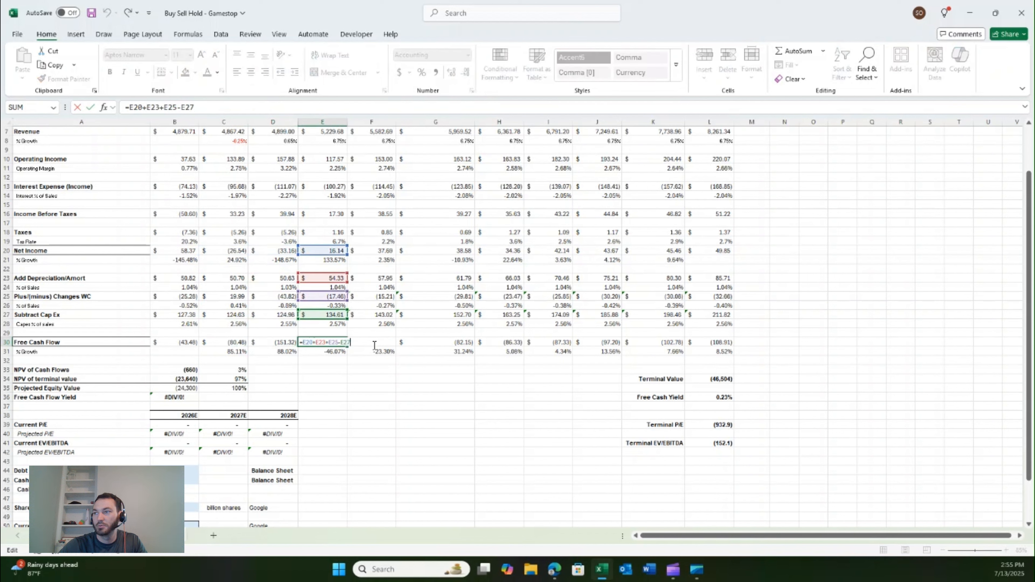
key("Escape")
key("Right")
key("F2")
key("Escape")
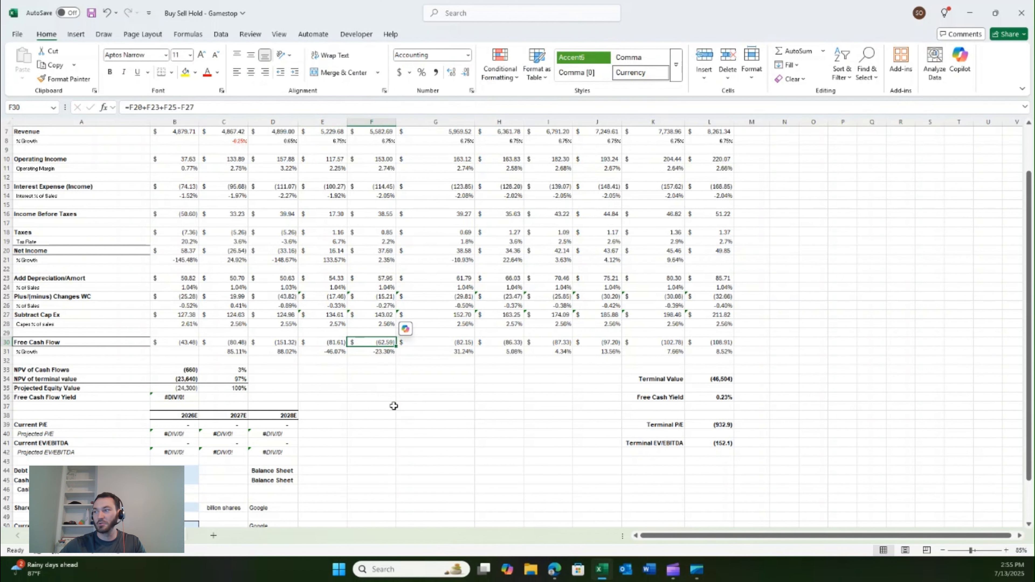
Trace the Terminal Value formula to the 2035E free cash flow, discount rate and FCF growth cells
double_click(695, 380)
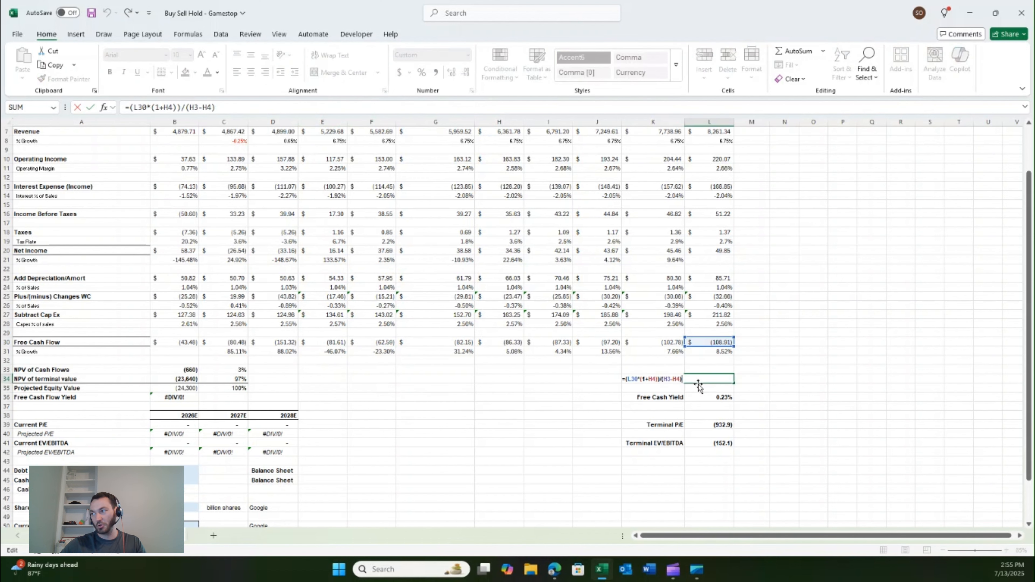
scroll(528, 403, "up", 2)
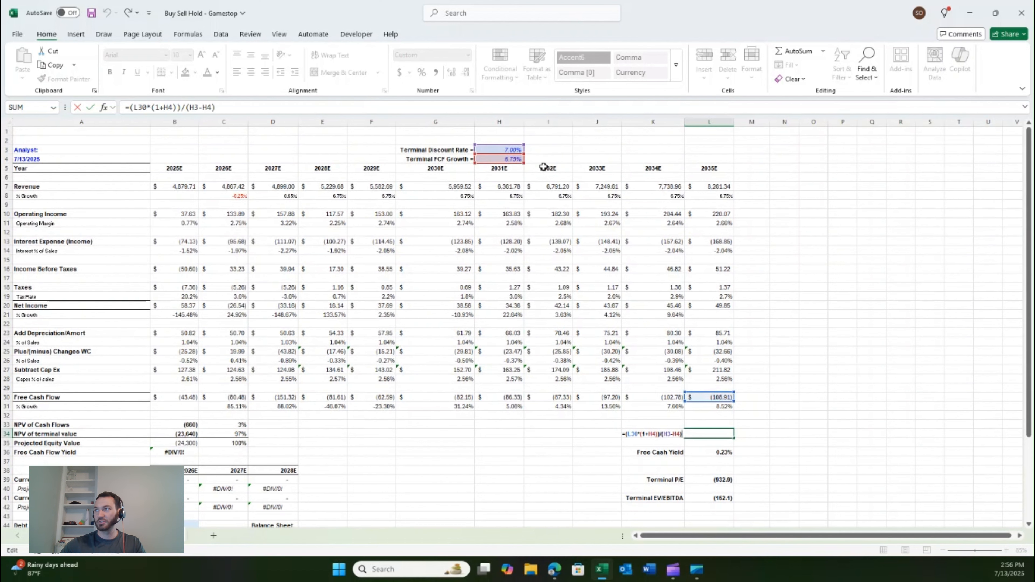
key("ctrl+Return")
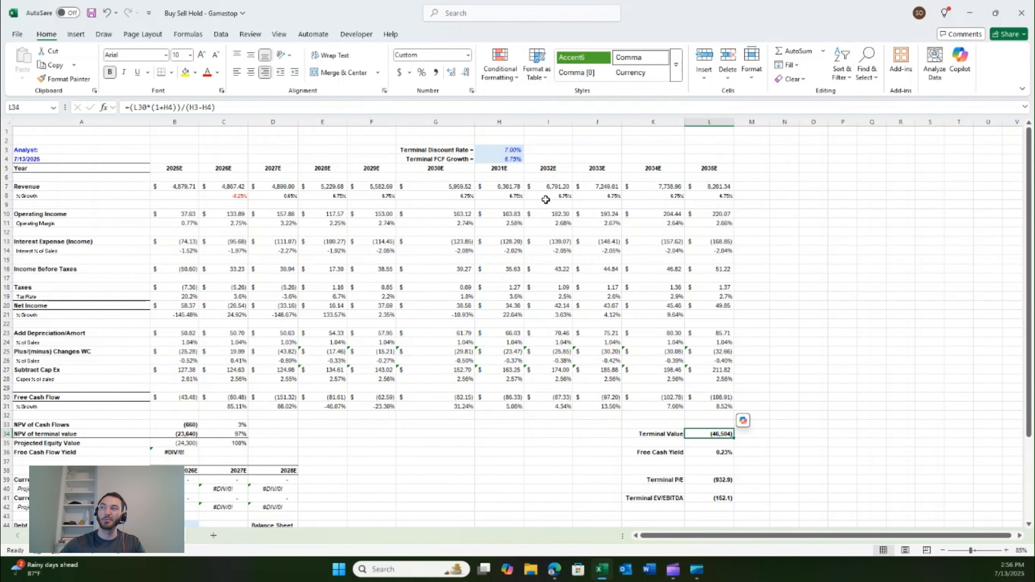
Inspect the Projected Equity Value formula and the NPV cells it sums
scroll(544, 220, "down", 3)
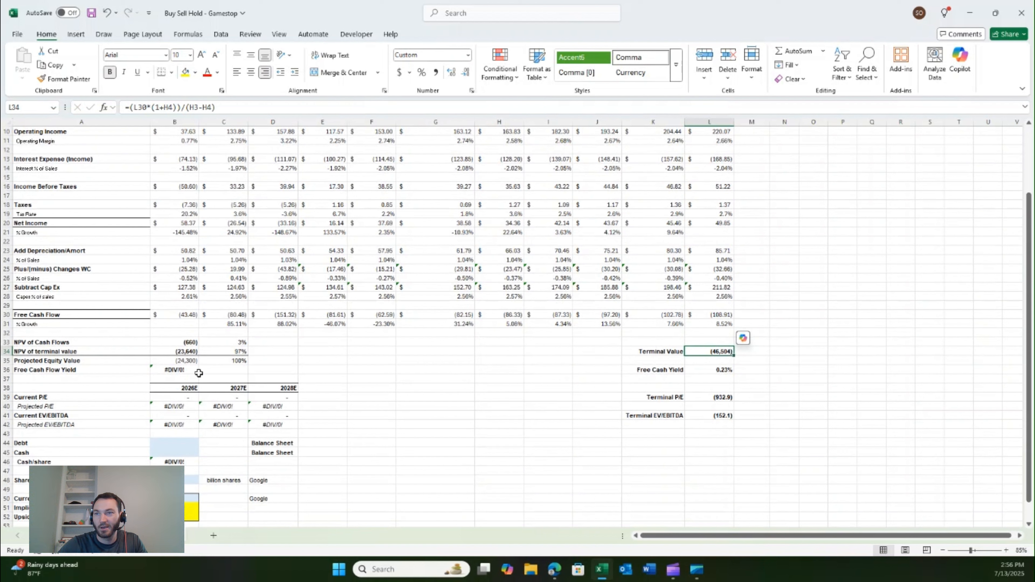
left_click(190, 361)
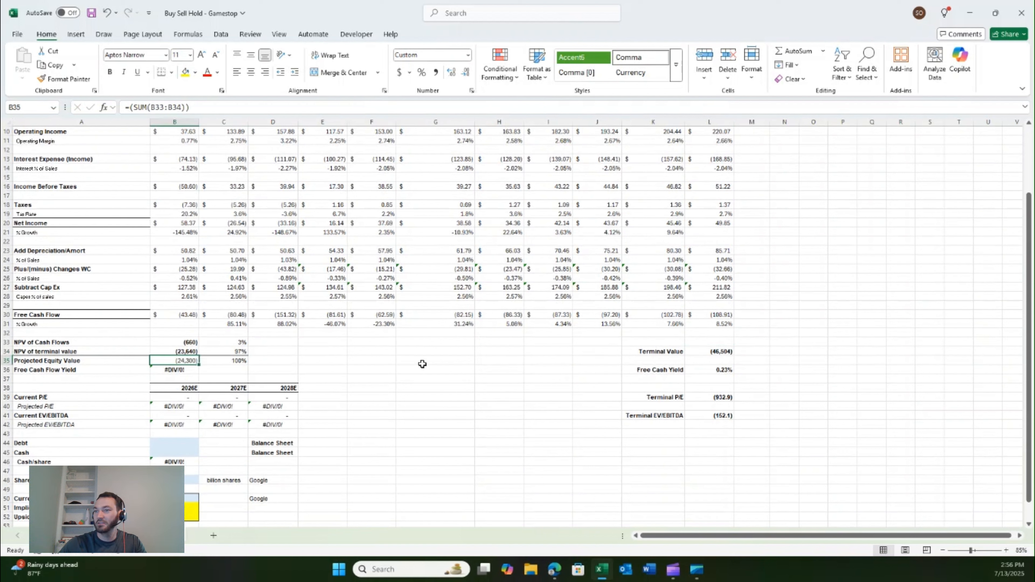
key("F2")
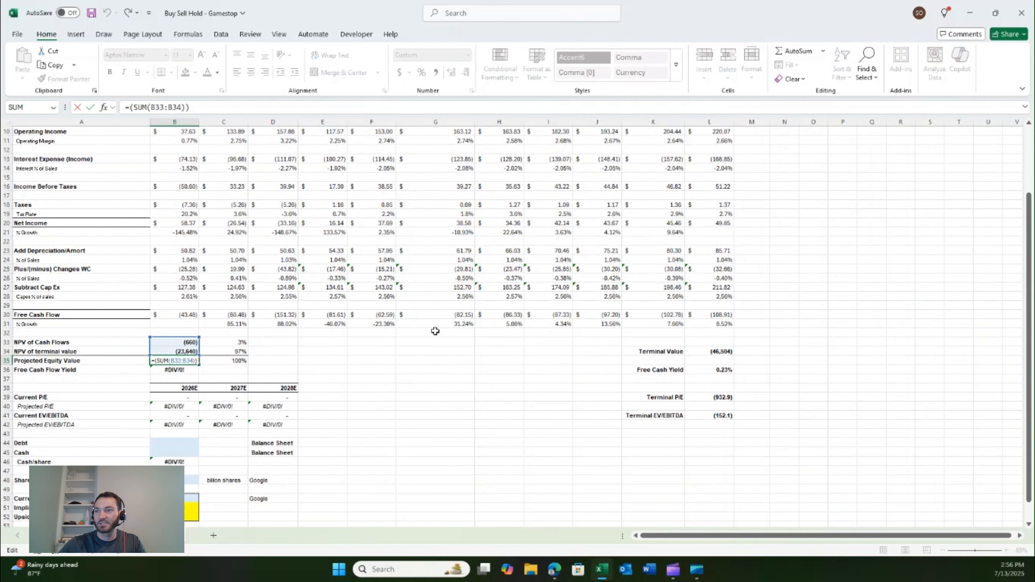
key("Escape")
Enter 2709.0 as Debt in the DCF sheet, using the February 3, 2024 total liabilities and stockholders' equity from the 10-K balance sheet
scroll(435, 329, "down", 2)
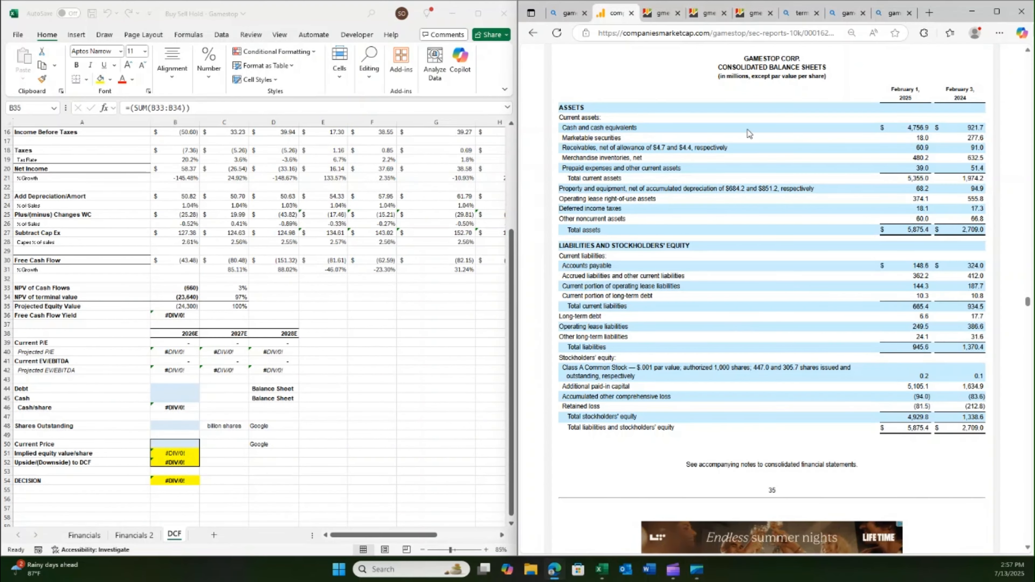
left_click_drag(972, 129, 968, 132)
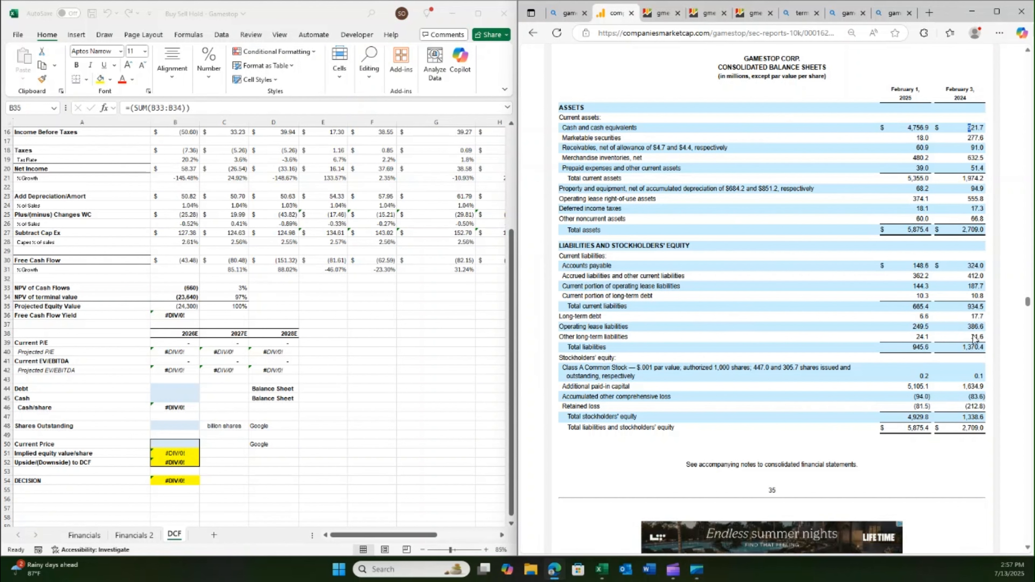
left_click(187, 390)
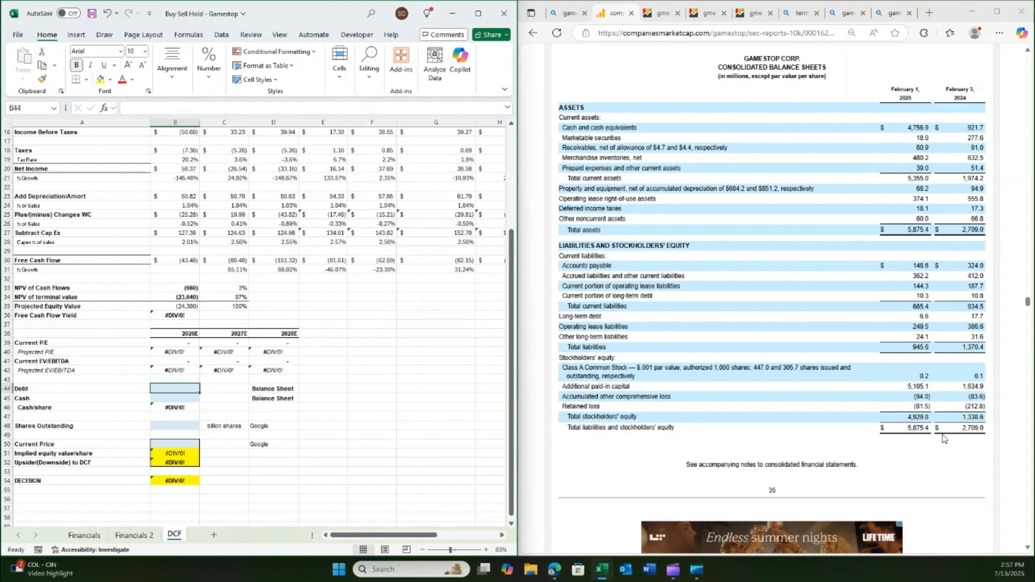
left_click_drag(963, 429, 985, 428)
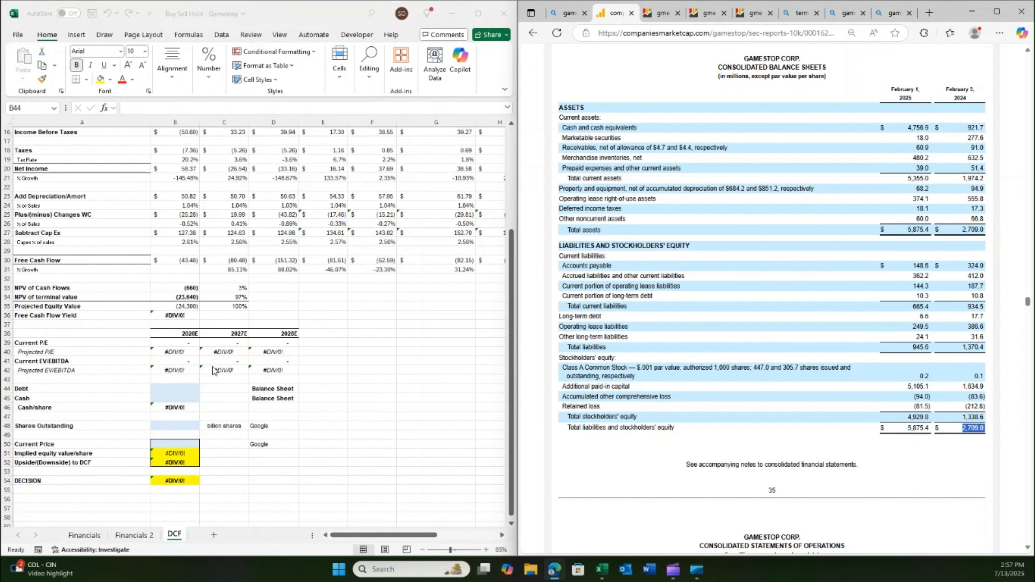
left_click(176, 387)
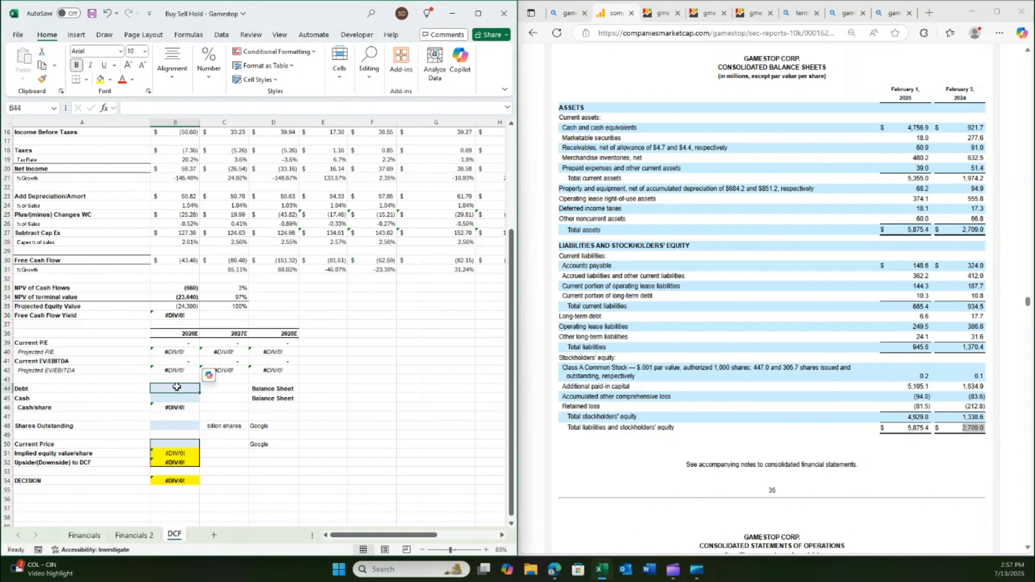
type("2709")
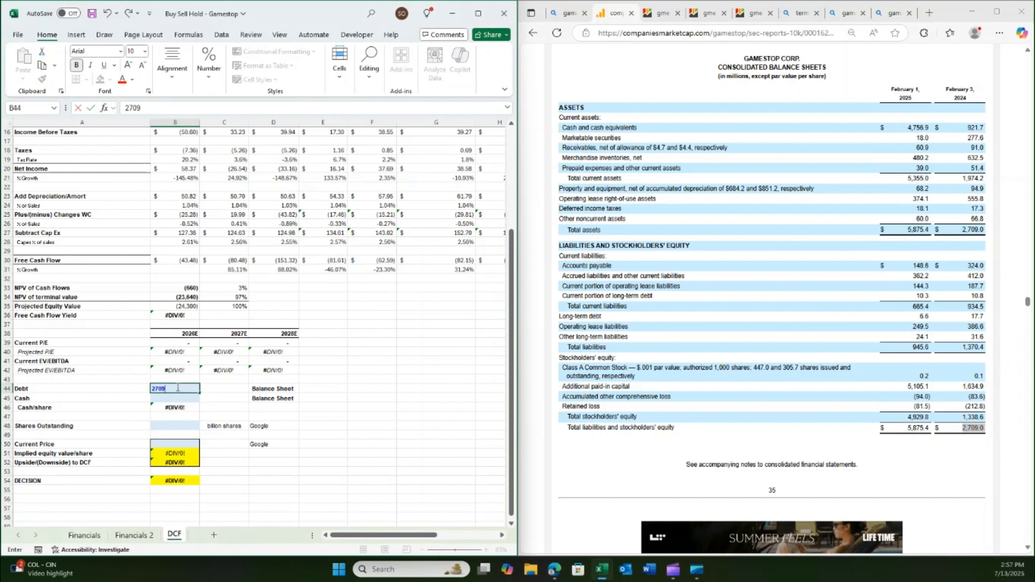
type(".0")
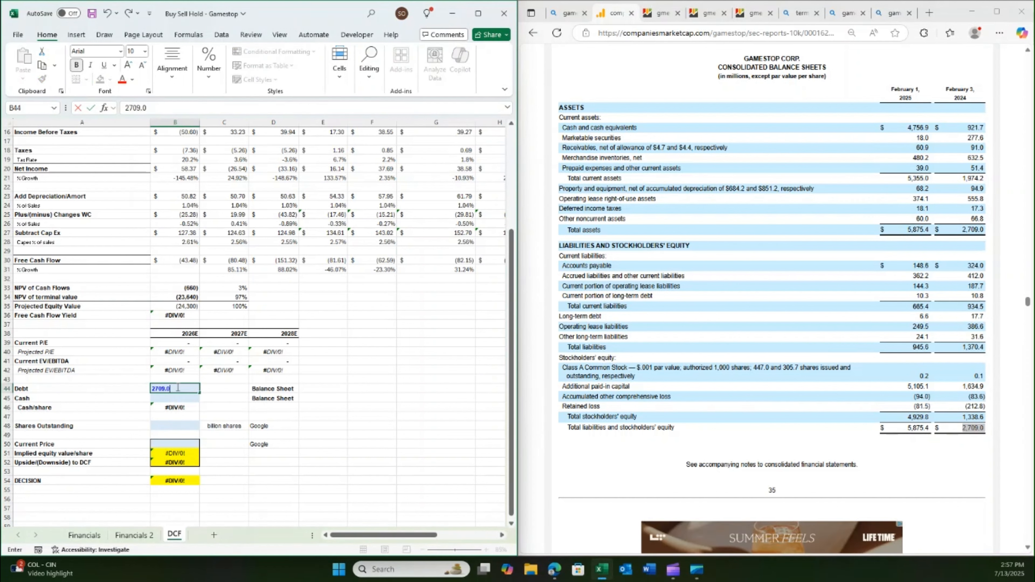
key("Return")
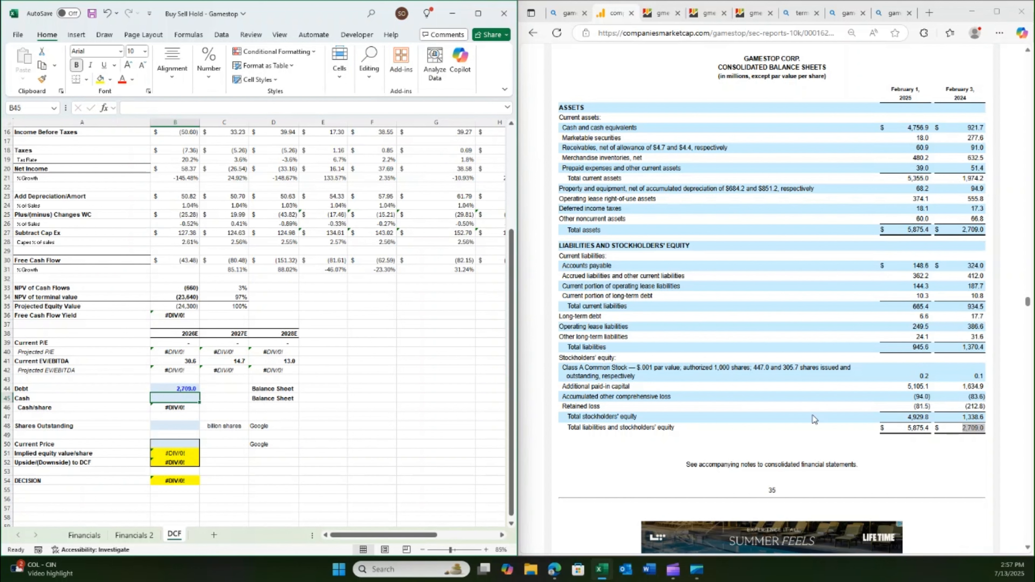
Enter 921.7 as Cash in the DCF sheet, using the February 3, 2024 cash and cash equivalents from the 10-K balance sheet
left_click_drag(958, 130, 566, 192)
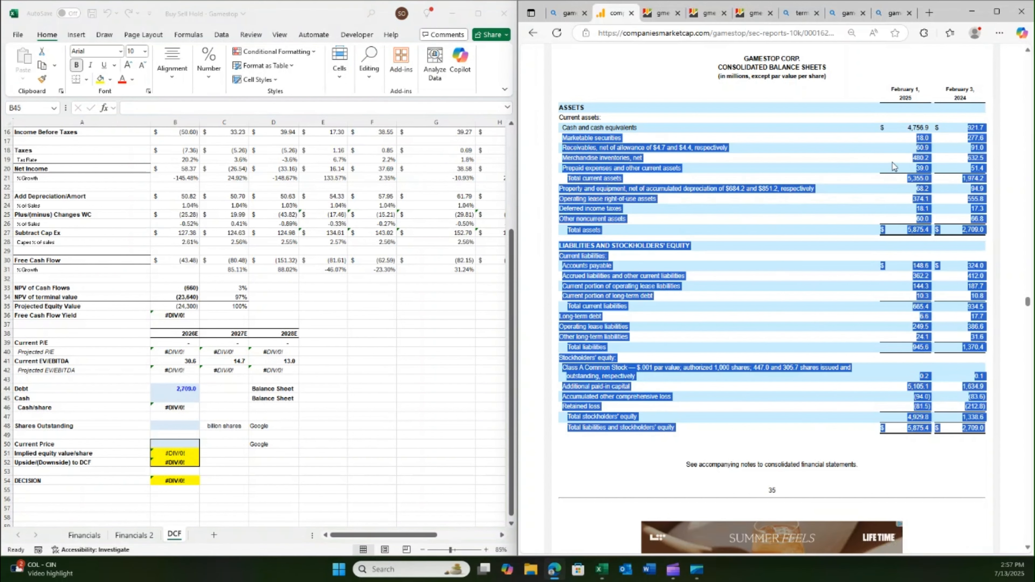
left_click_drag(967, 128, 983, 128)
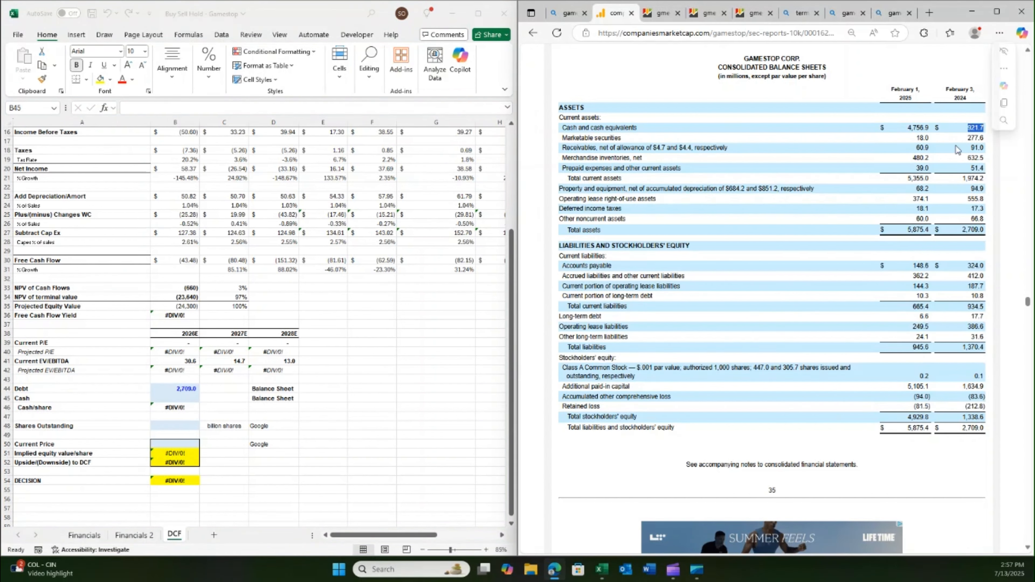
left_click(184, 399)
type("92")
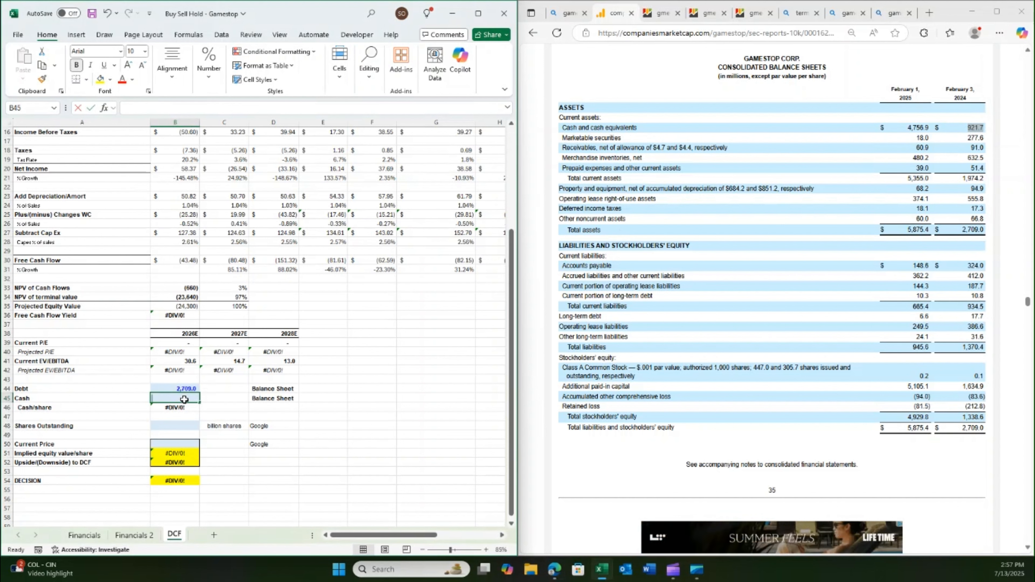
type("1")
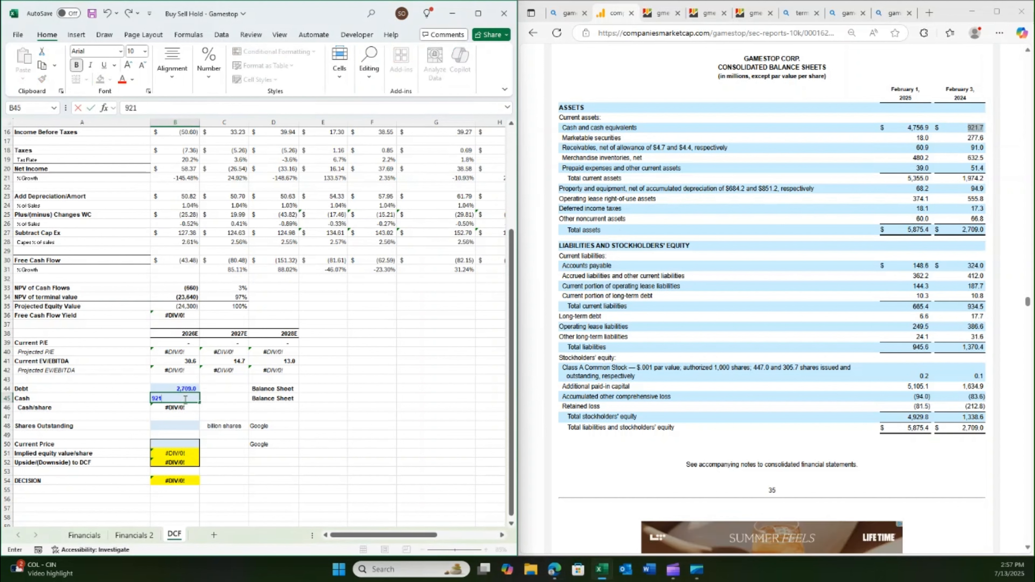
type(".7")
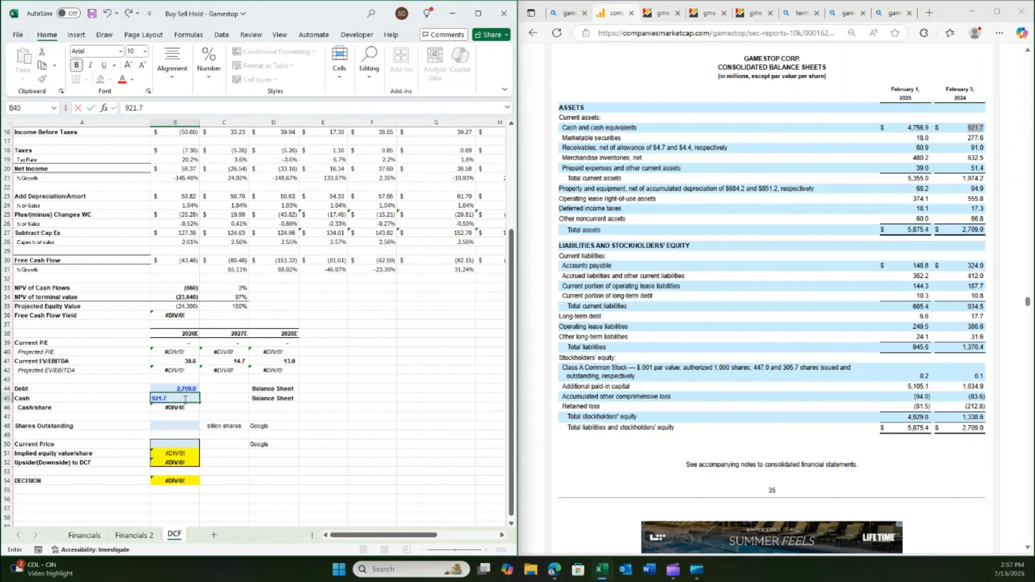
key("Return")
key("Return")
key("Return")
Look up GameStop's shares outstanding in the open Bing results and enter 4,473.7 as Shares Outstanding in the DCF sheet
left_click(625, 363)
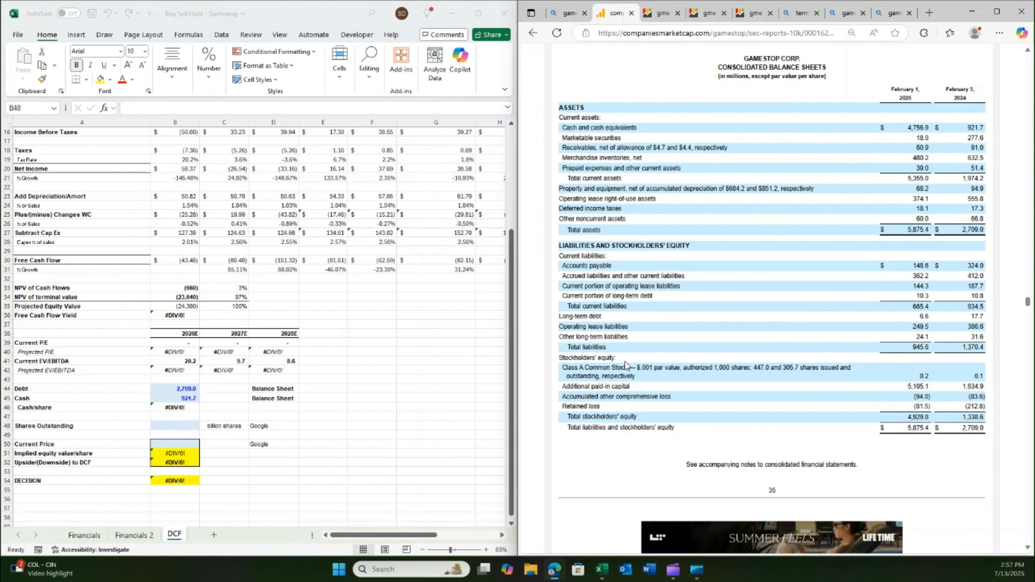
key("ctrl+Tab")
key("ctrl+Tab")
key("ctrl+Tab")
key("ctrl+Tab")
key("ctrl+Tab")
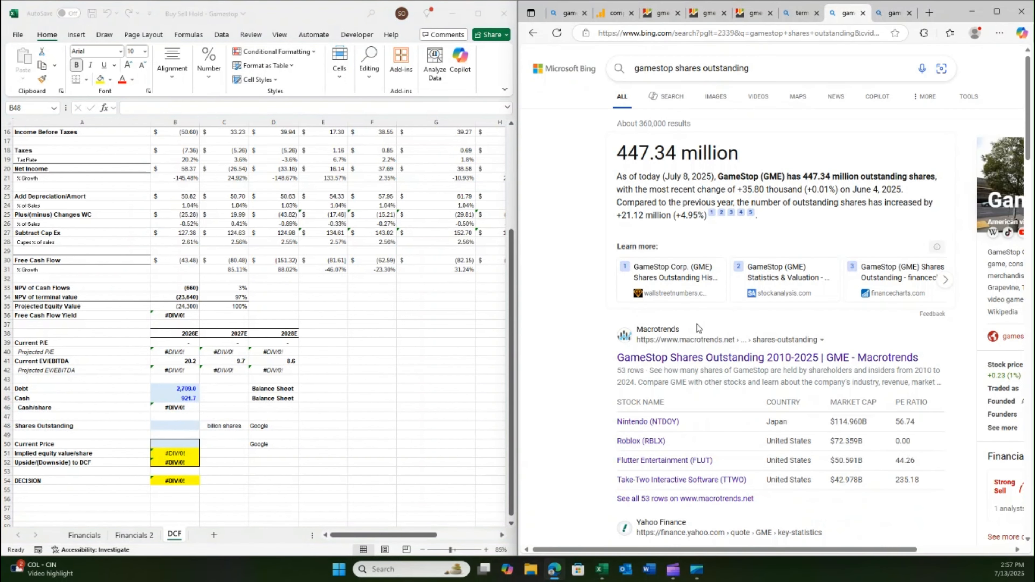
key("alt+Tab")
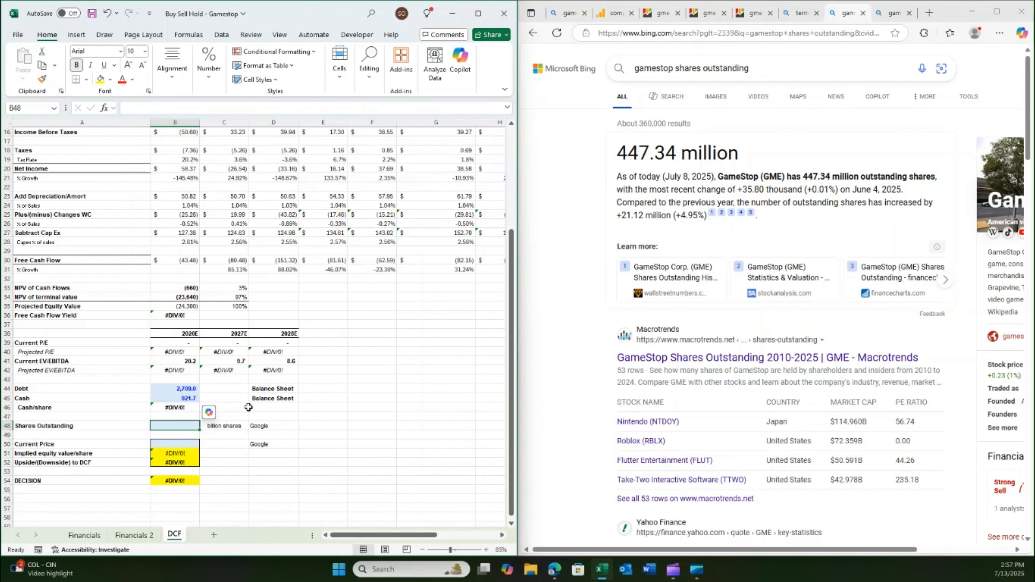
type("4")
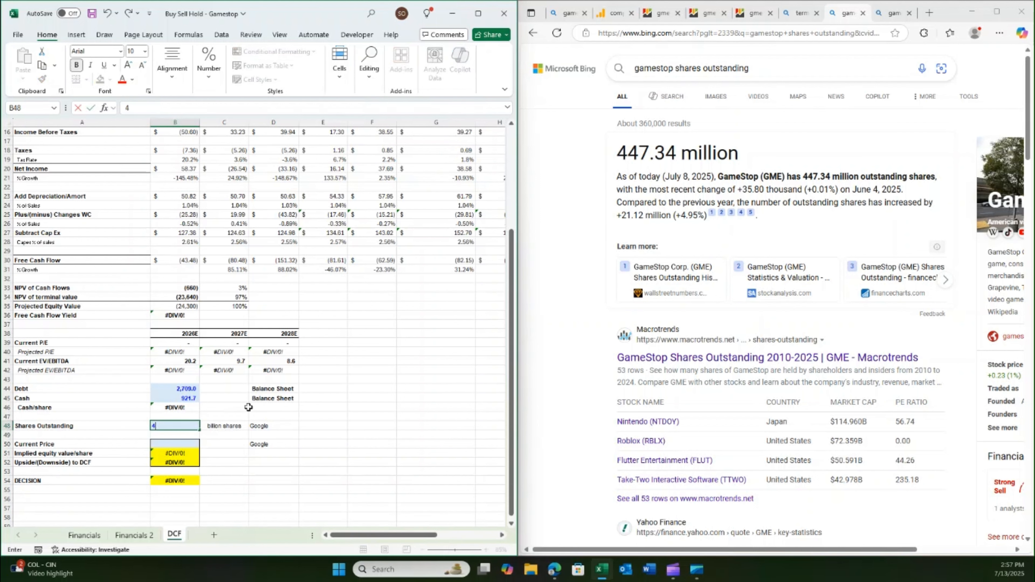
type(",473.7")
key("Return")
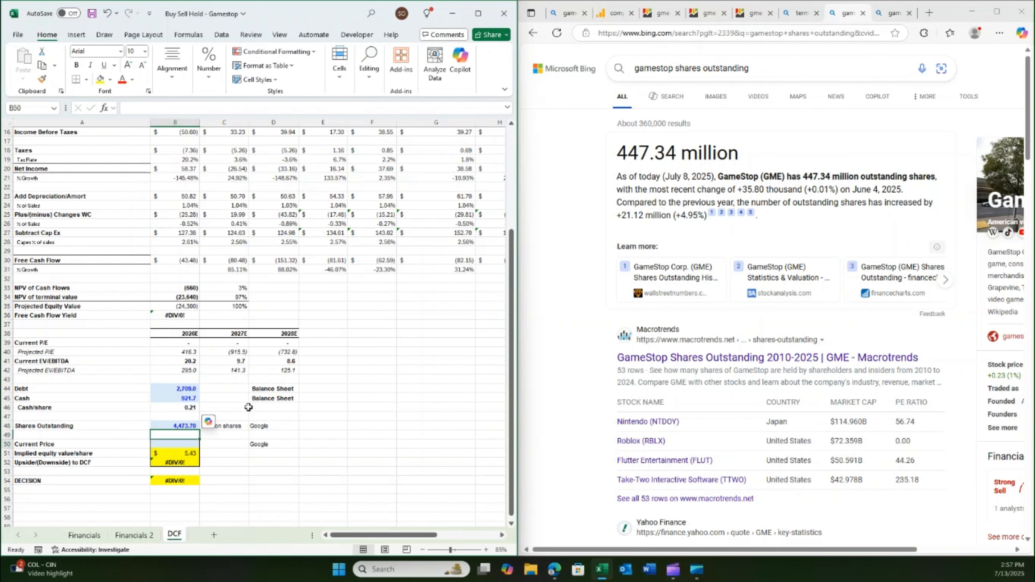
Look up GameStop's stock price in the open Bing results and enter 23.33 as Current Price in the DCF sheet
left_click(555, 332)
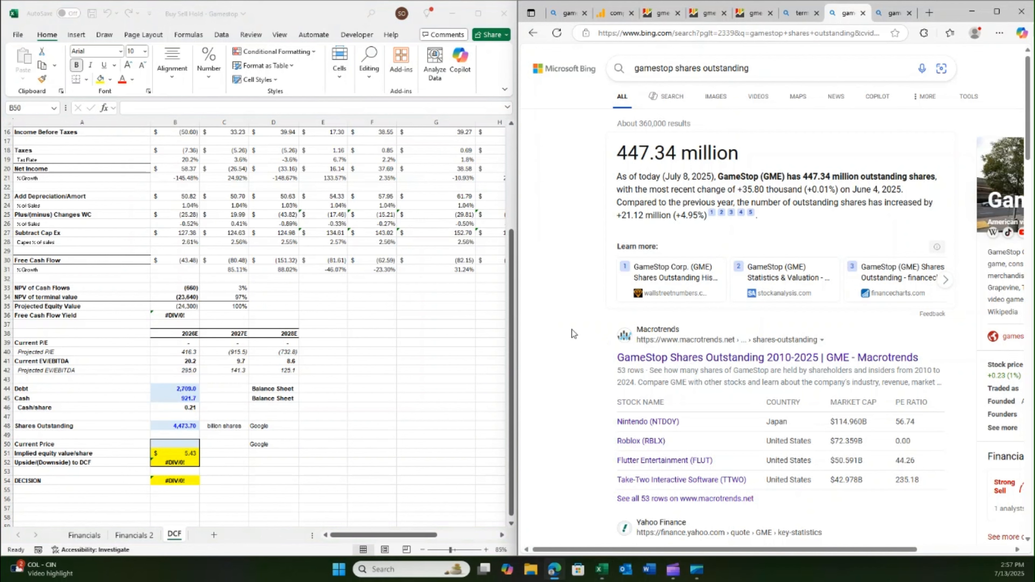
key("ctrl+Tab")
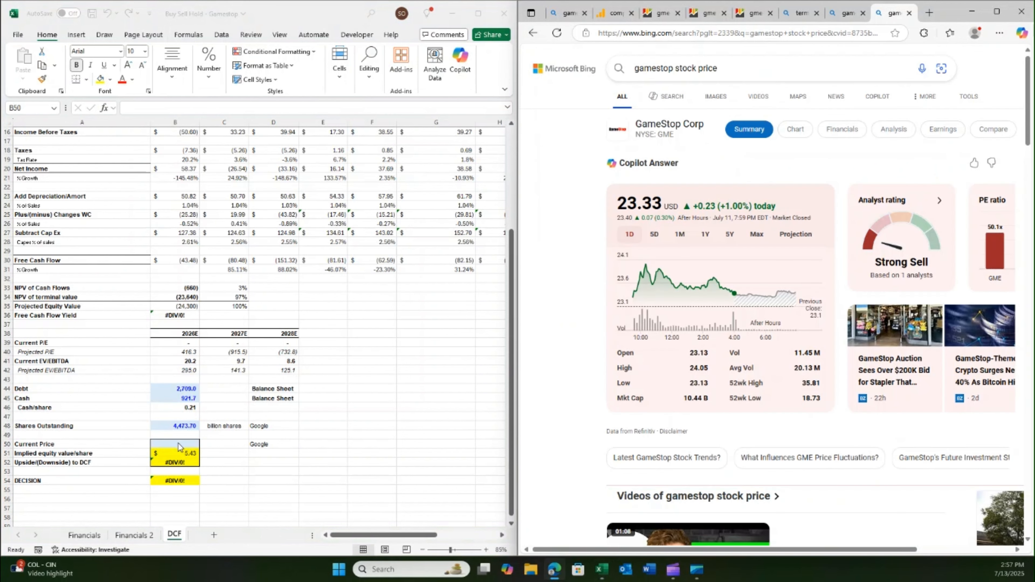
left_click(178, 446)
type("23.33")
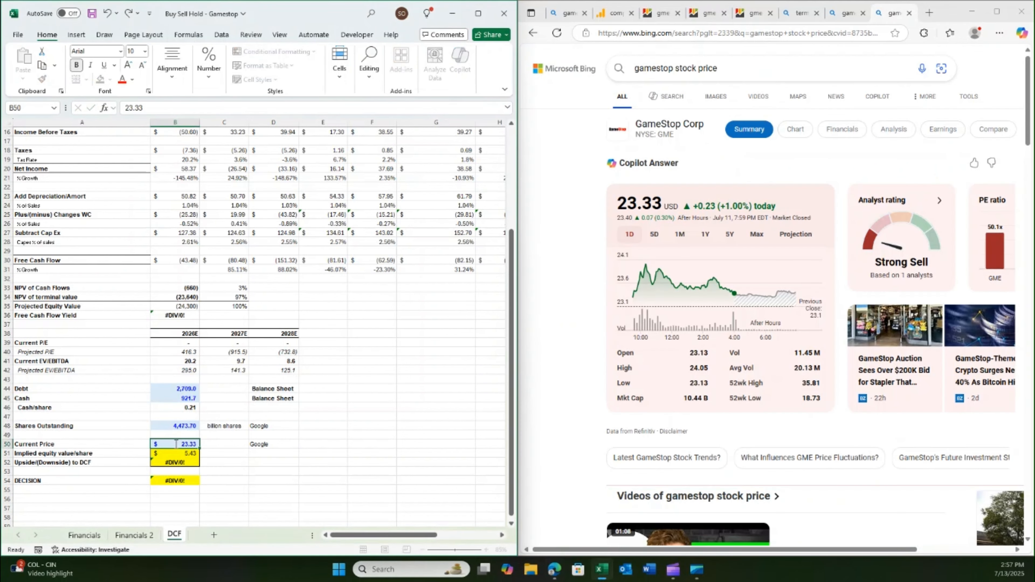
key("Return")
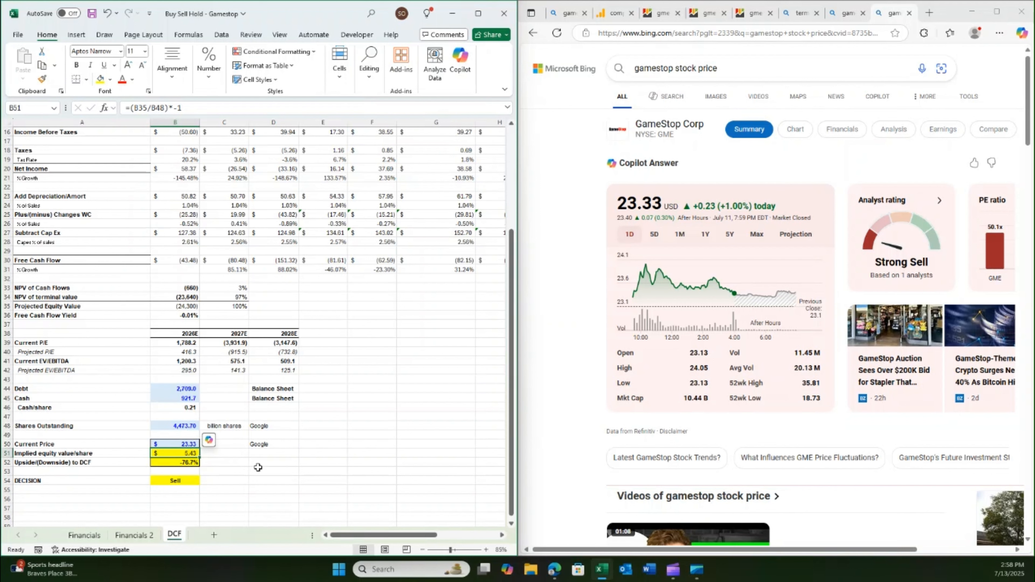
left_click(286, 472)
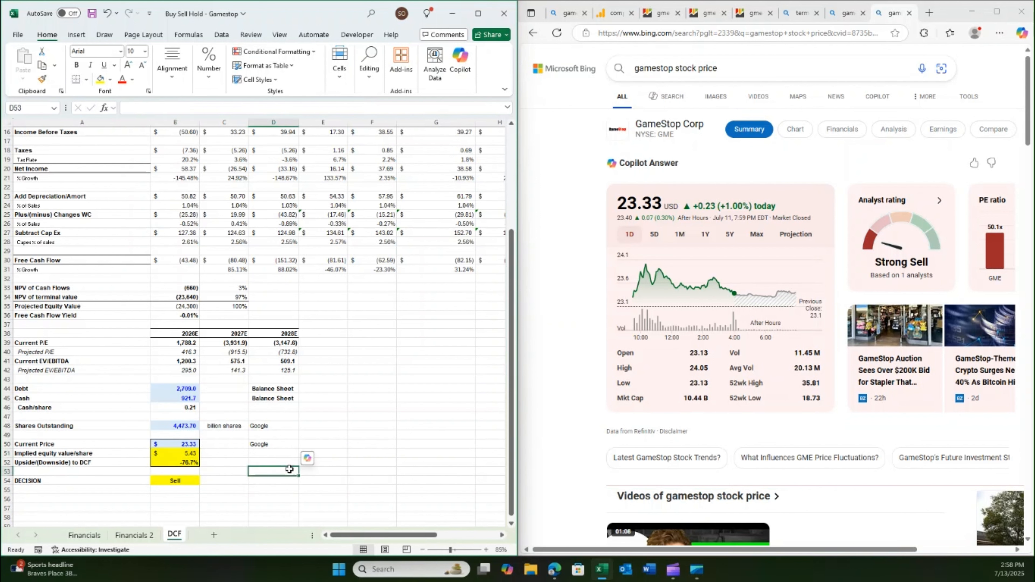
left_click(274, 461)
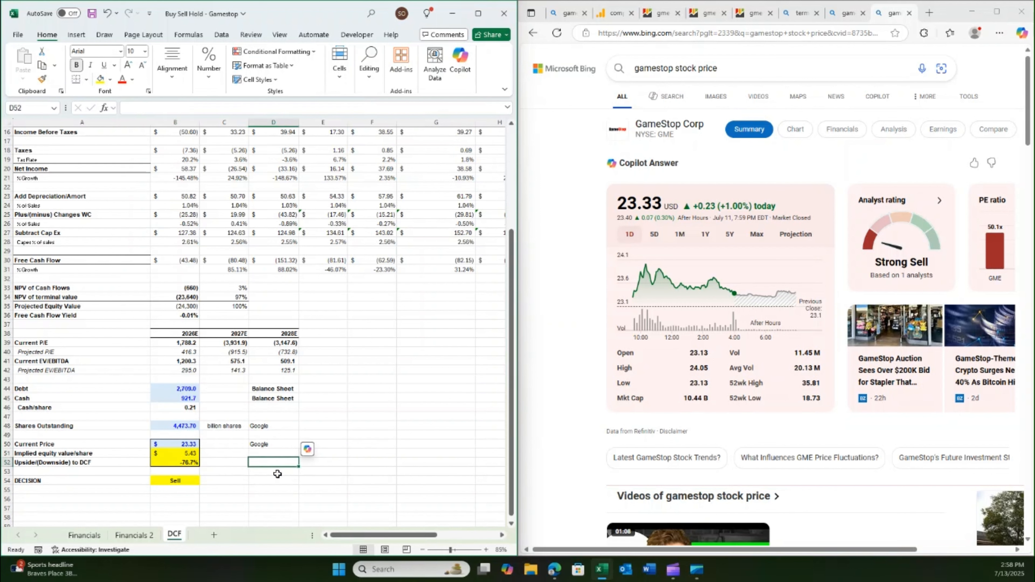